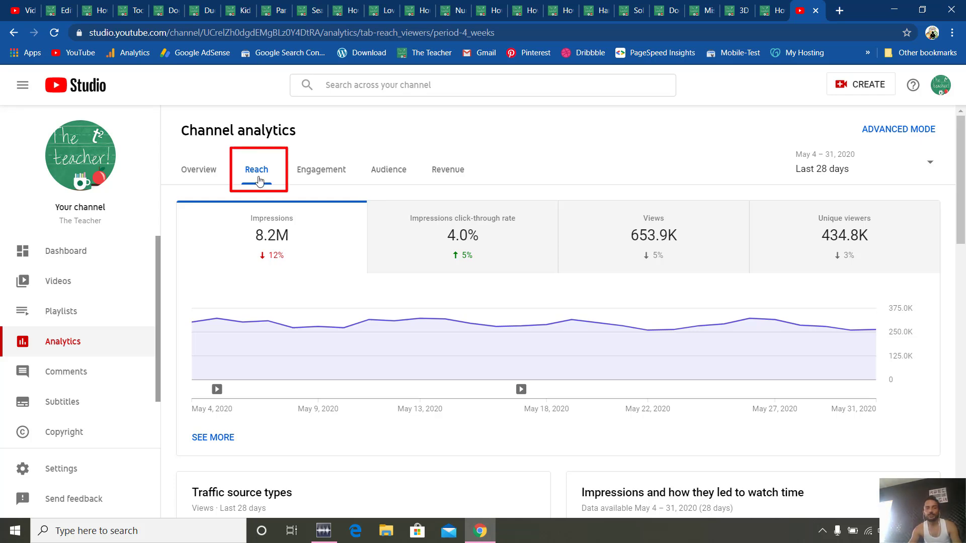
Step: Scroll the Reach analytics to the Traffic source types card (External 30.7%, Suggested 29.3%, Search 22.6%)
scroll(259, 180, down, 6)
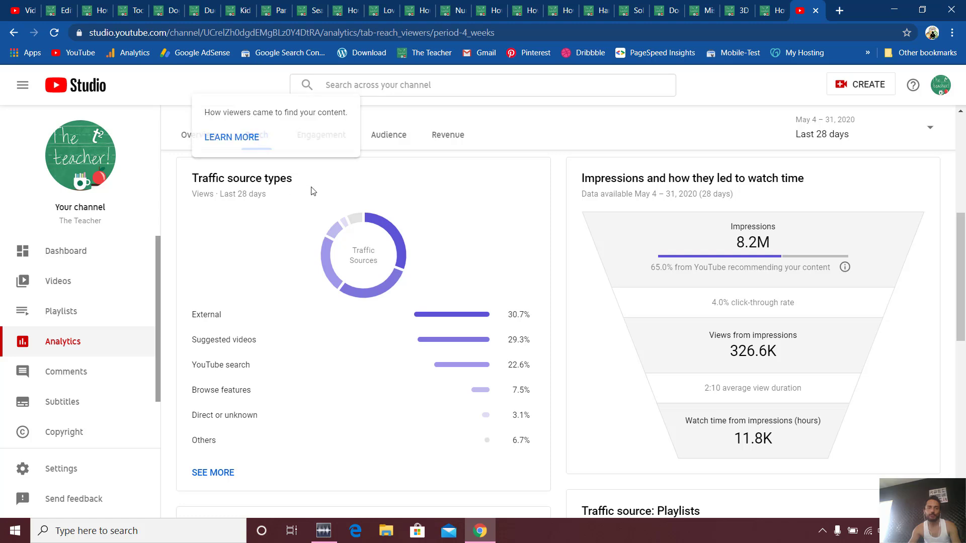
mouse_move(276, 310)
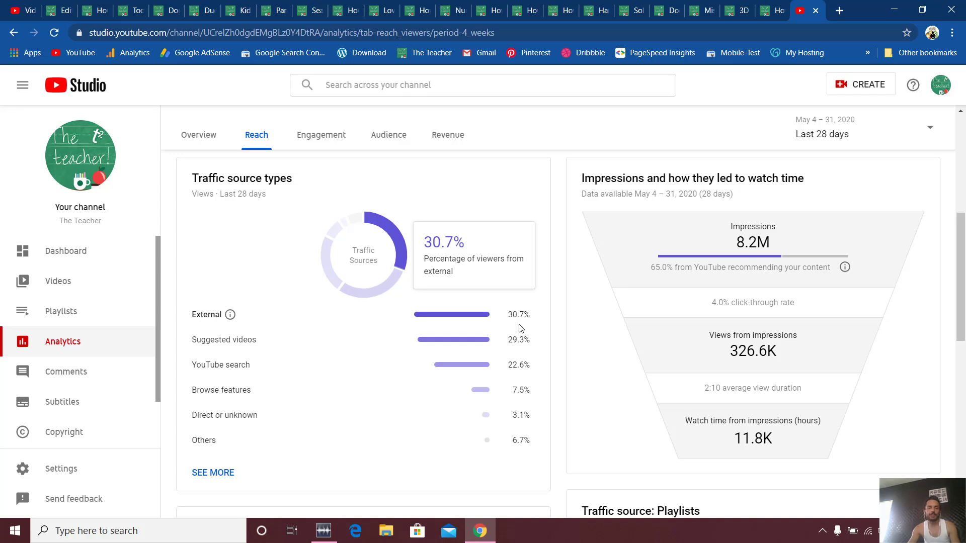
Step: Open the full traffic source report and chart only External views, about 6K–8K daily
click(211, 472)
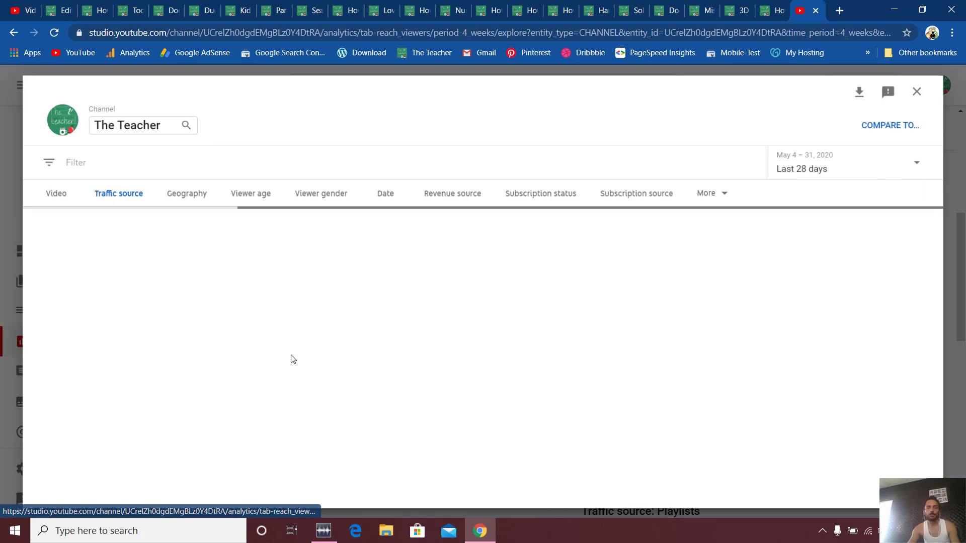
scroll(281, 284, down, 4)
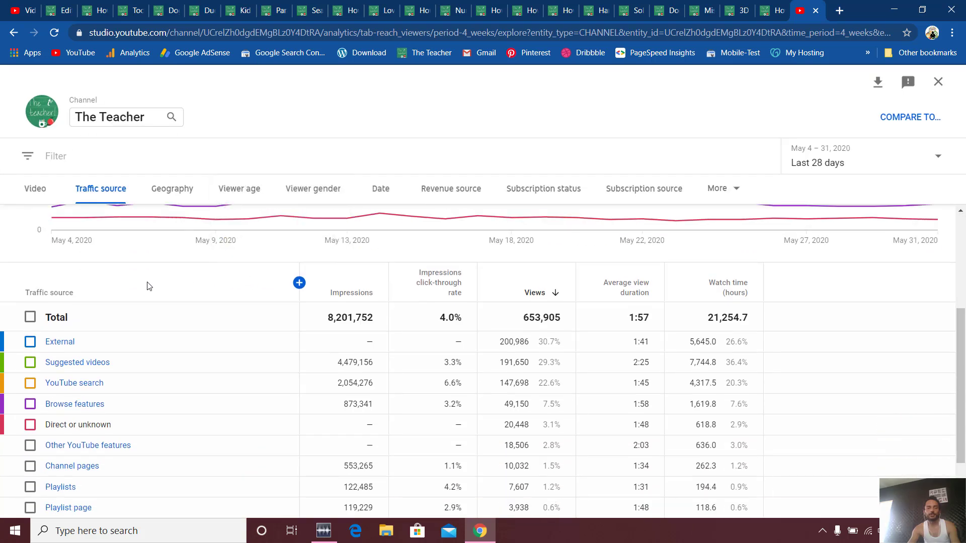
scroll(146, 282, up, 4)
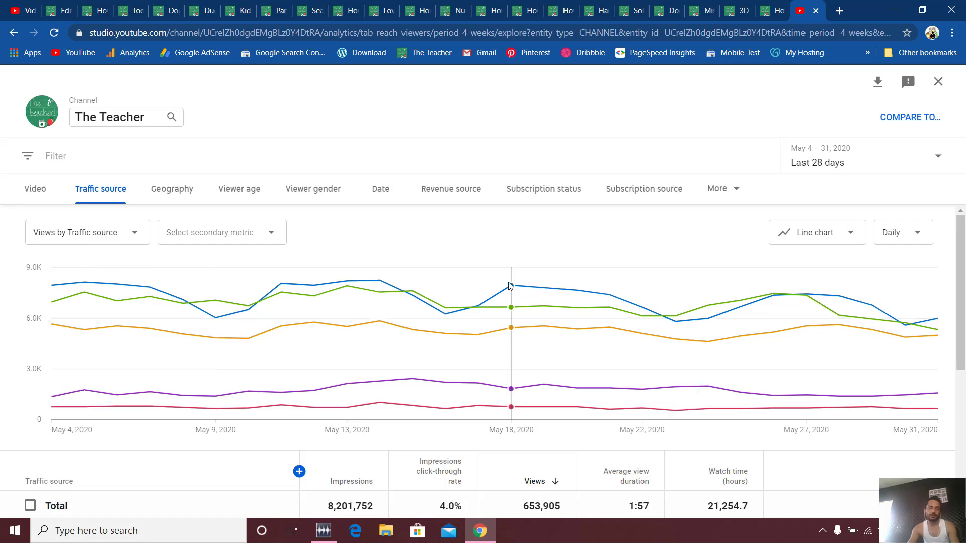
mouse_move(511, 286)
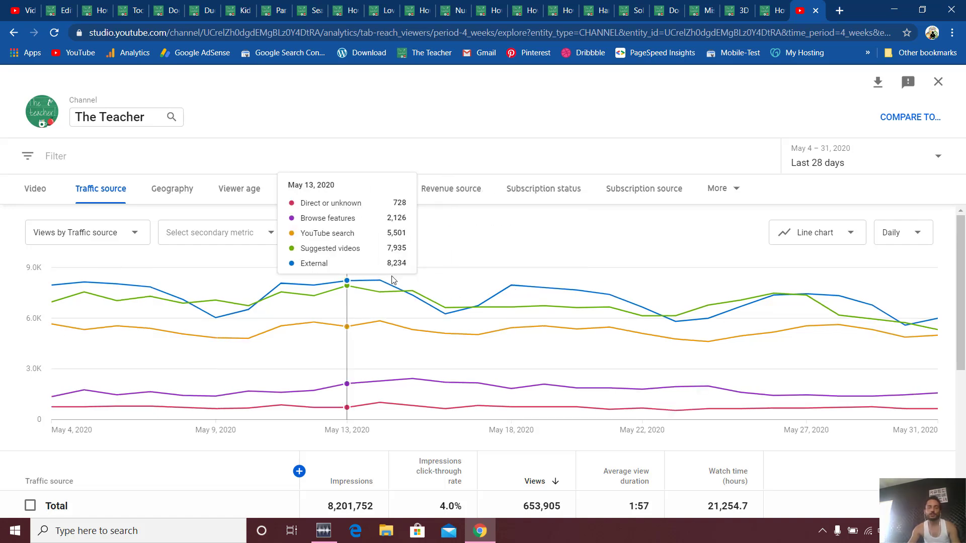
scroll(320, 315, down, 3)
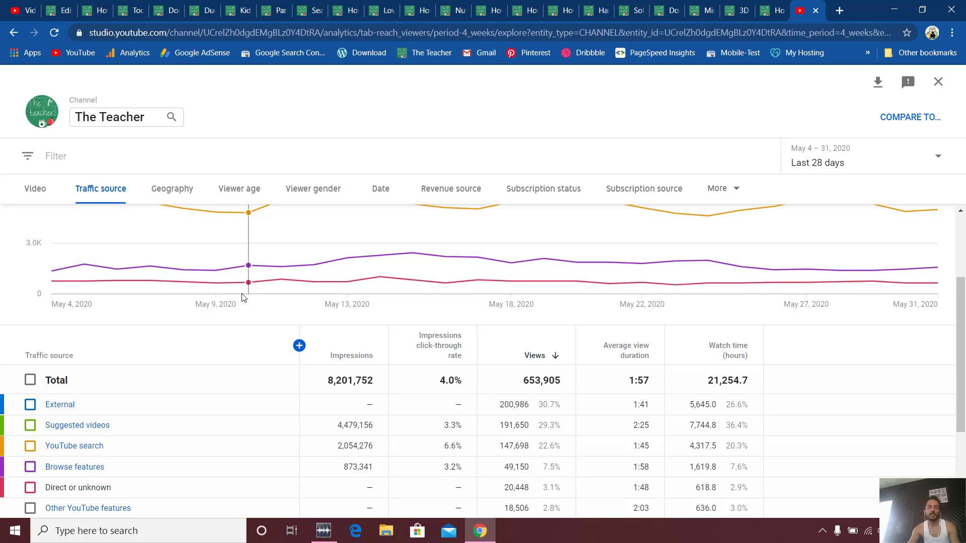
click(30, 405)
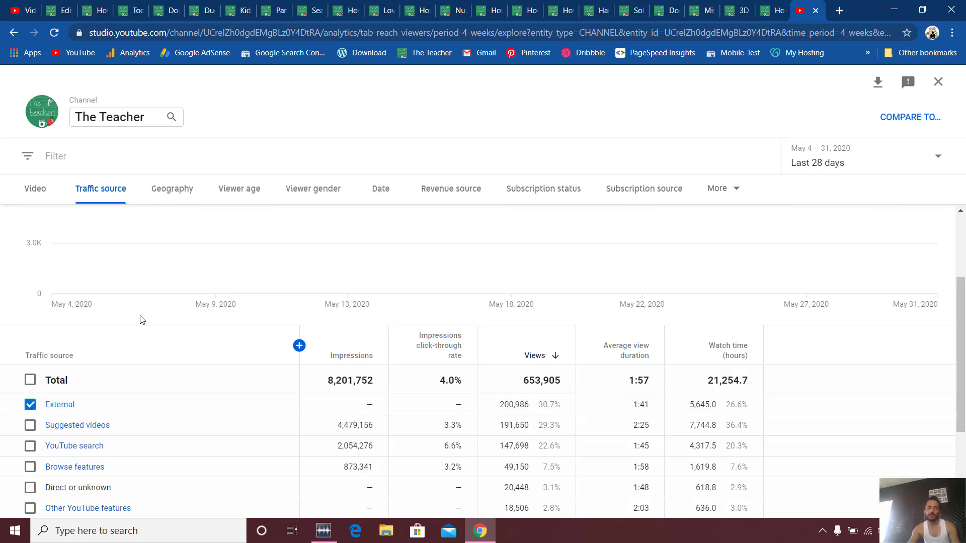
scroll(143, 320, up, 3)
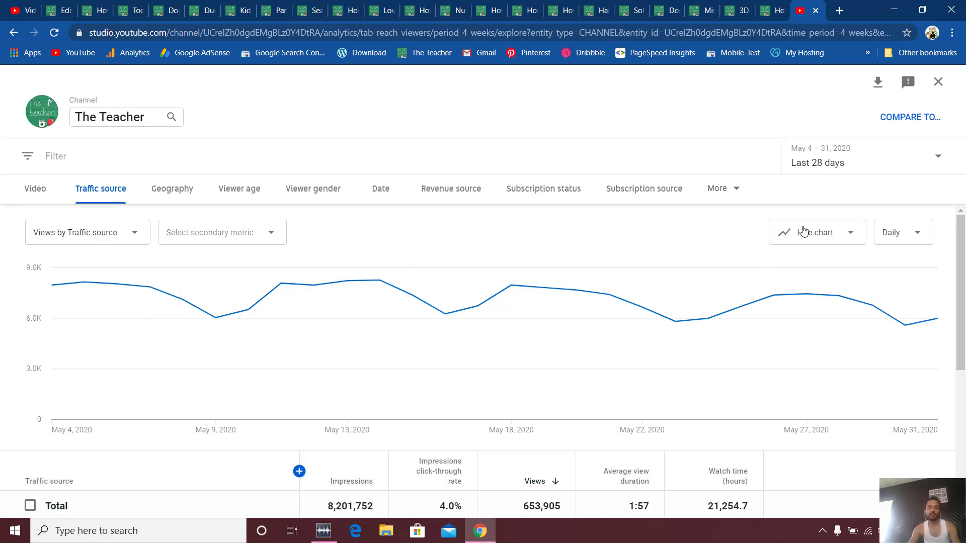
click(862, 163)
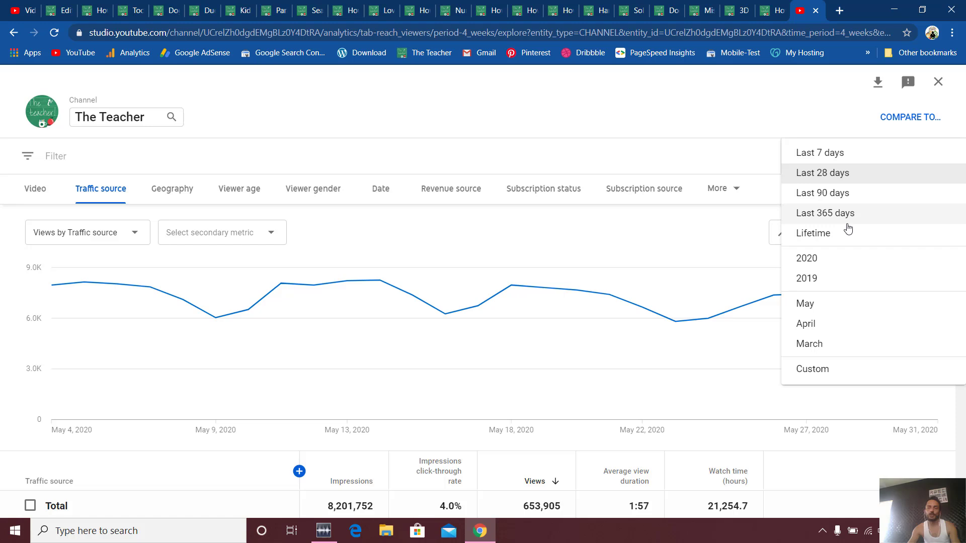
Step: Switch the traffic source report period to the last 90 days
click(836, 196)
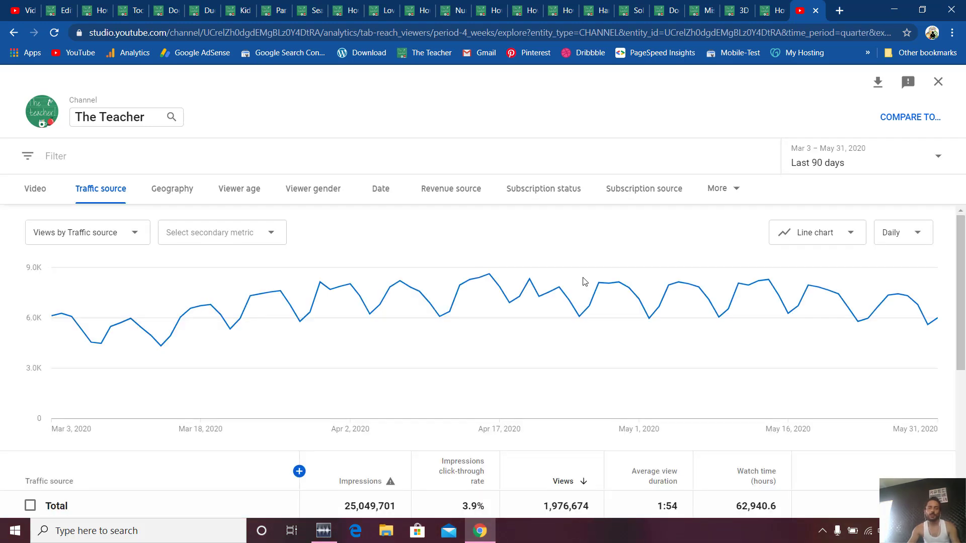
mouse_move(654, 320)
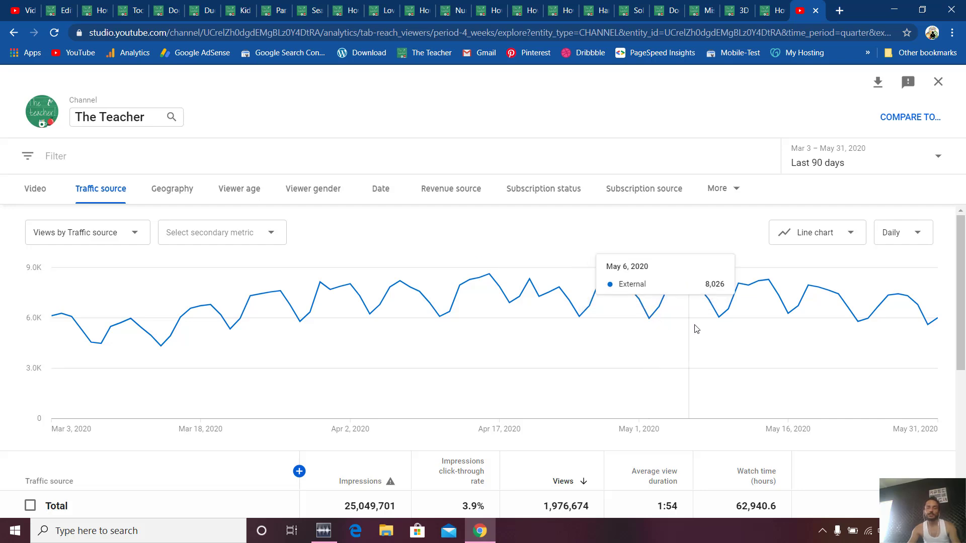
scroll(201, 302, down, 4)
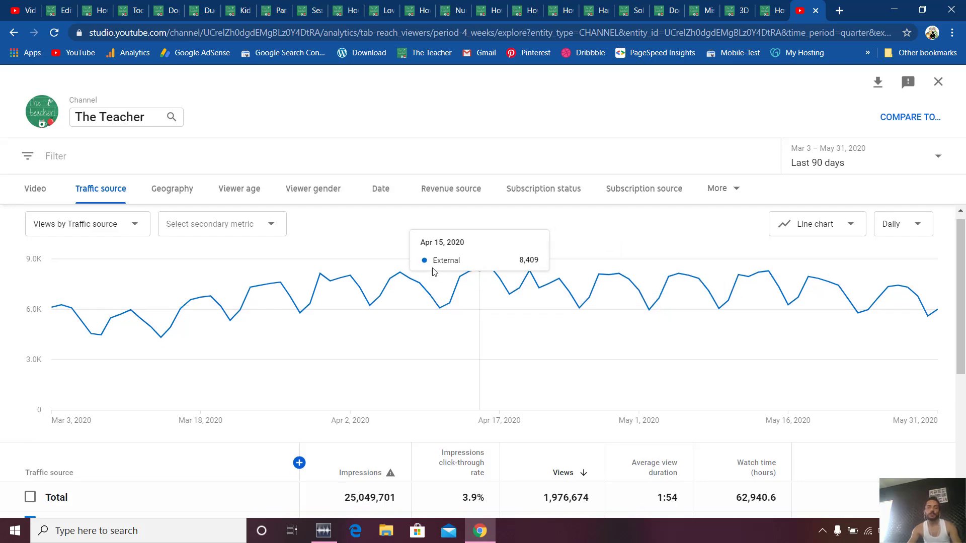
scroll(149, 331, down, 1)
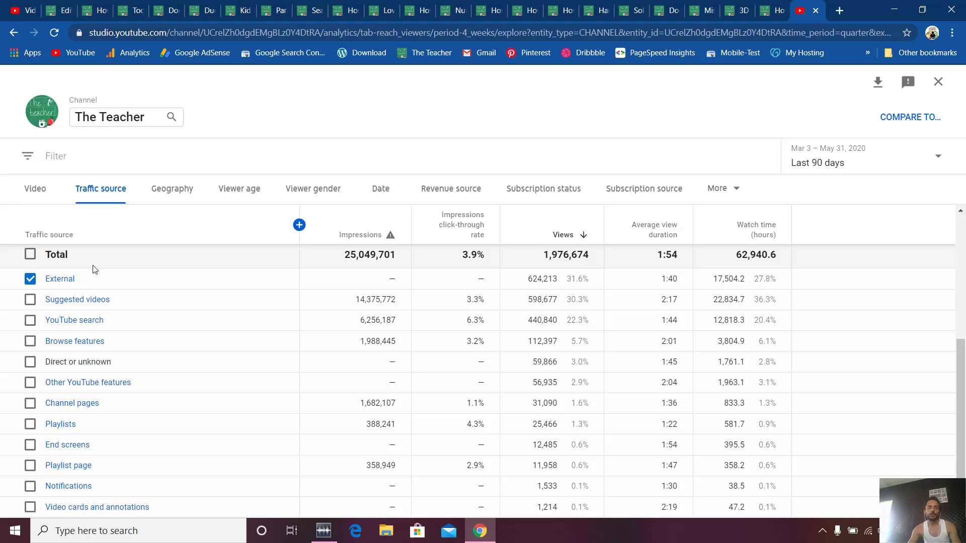
Step: Break External views down by site and chart only theteacherpoint.com
click(59, 283)
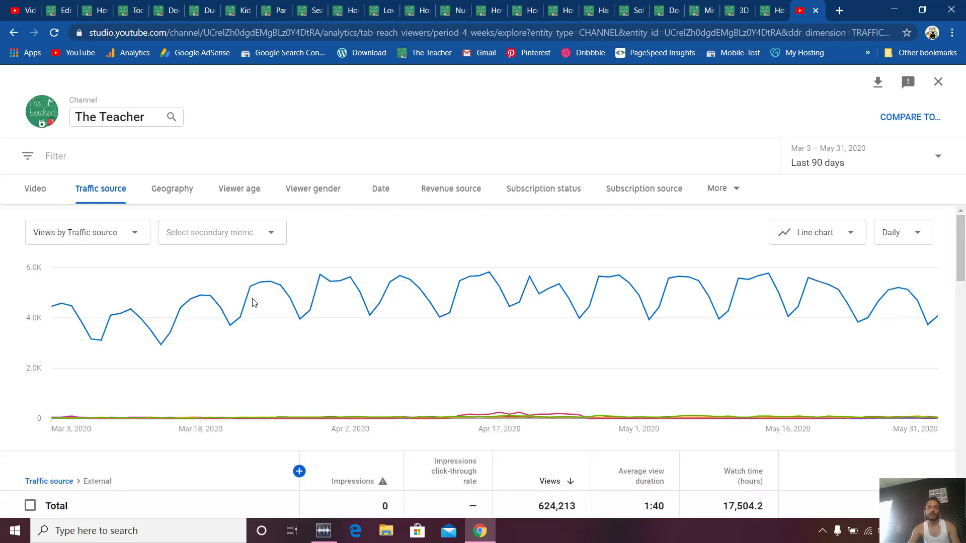
scroll(254, 303, down, 1)
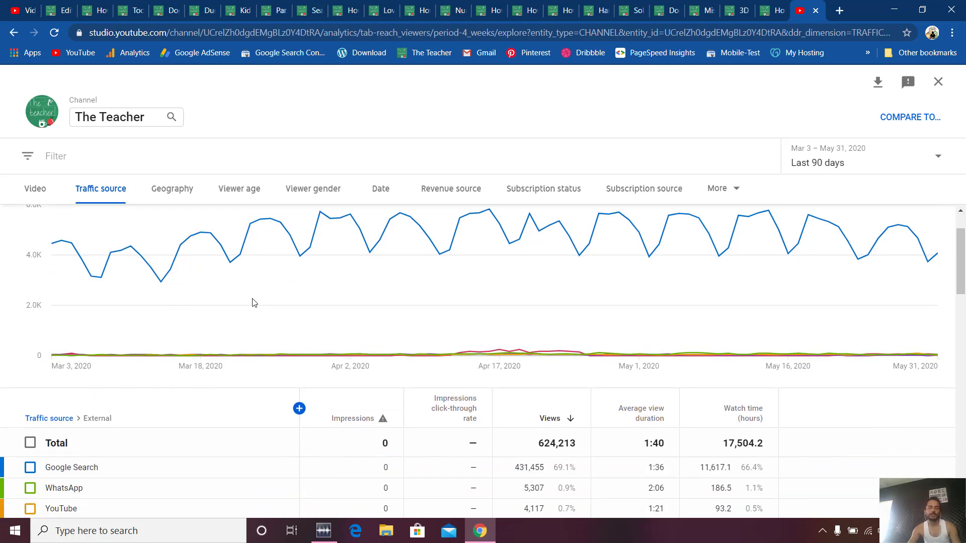
scroll(254, 303, down, 2)
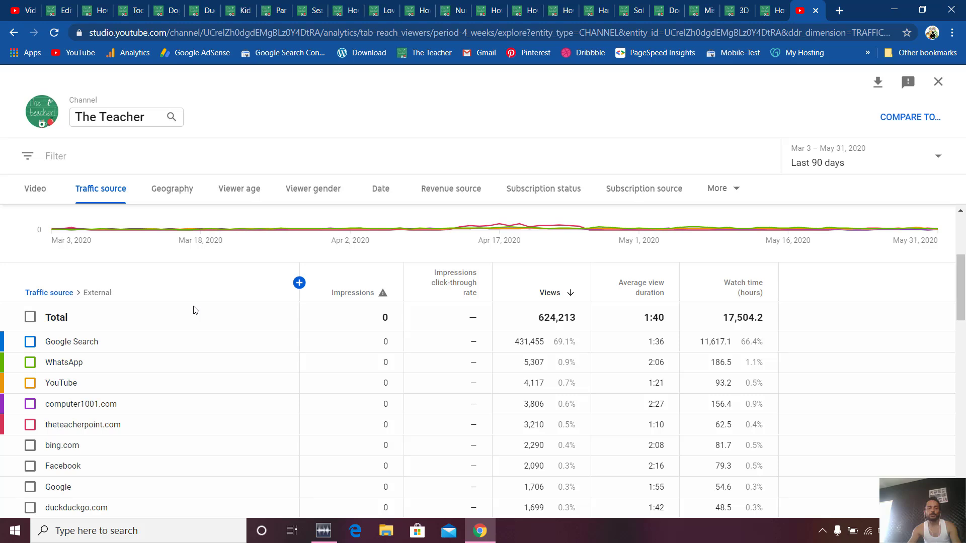
drag(44, 429, 240, 428)
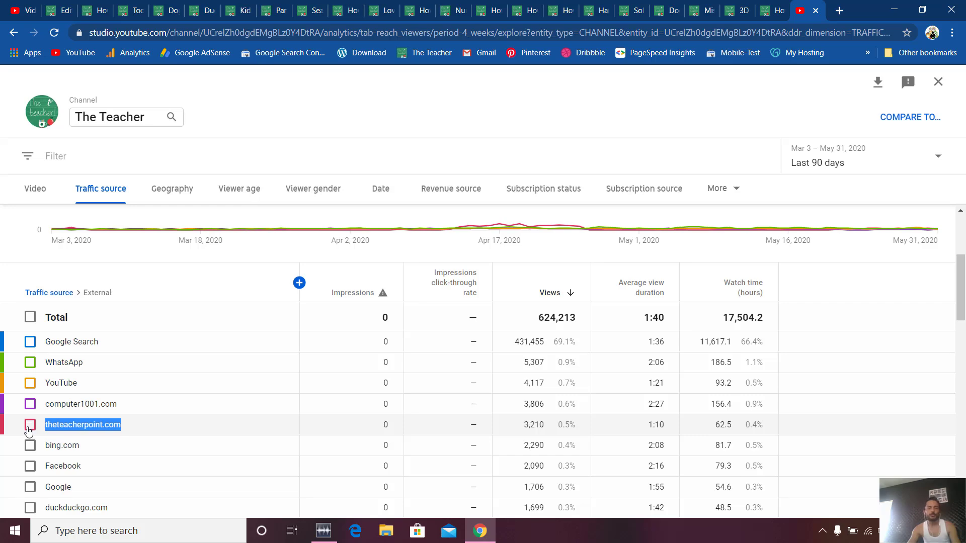
click(29, 430)
Step: Switch the report to 2020 and chart only theteacherpoint.com views
scroll(201, 395, up, 3)
scroll(215, 390, down, 1)
scroll(177, 402, up, 2)
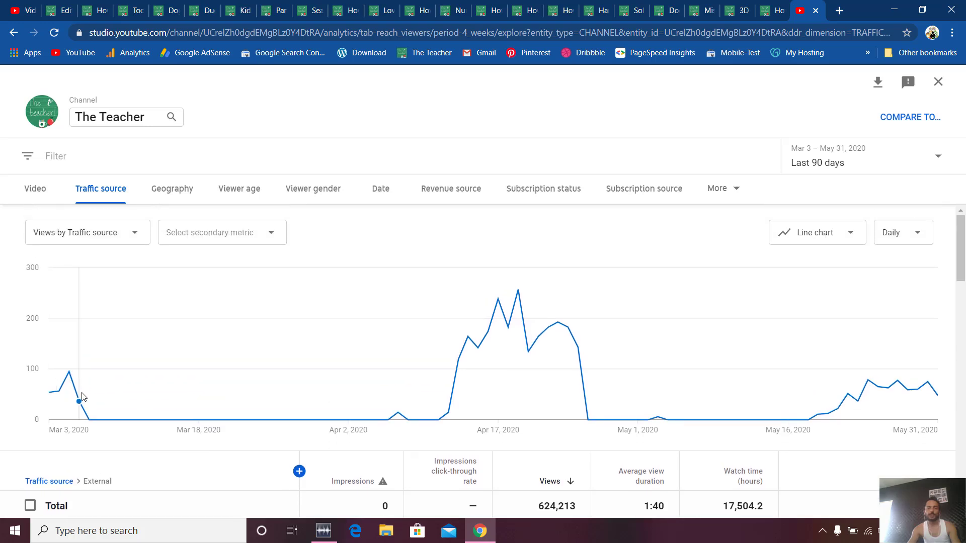
click(846, 156)
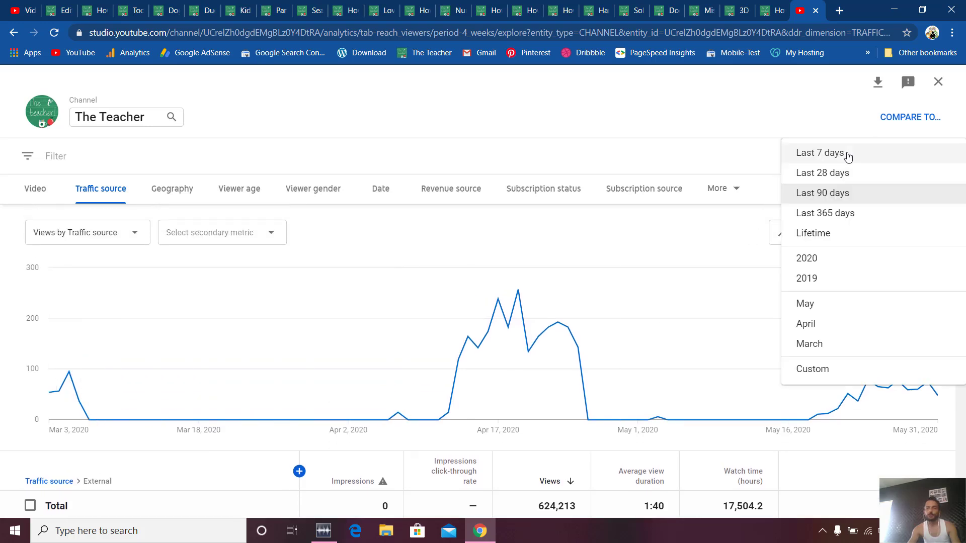
click(801, 262)
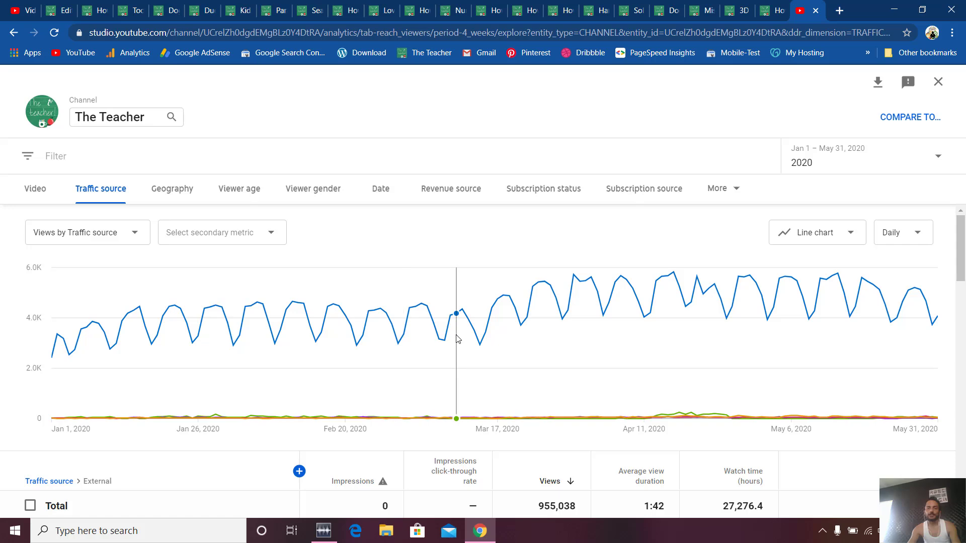
scroll(1, 444, down, 3)
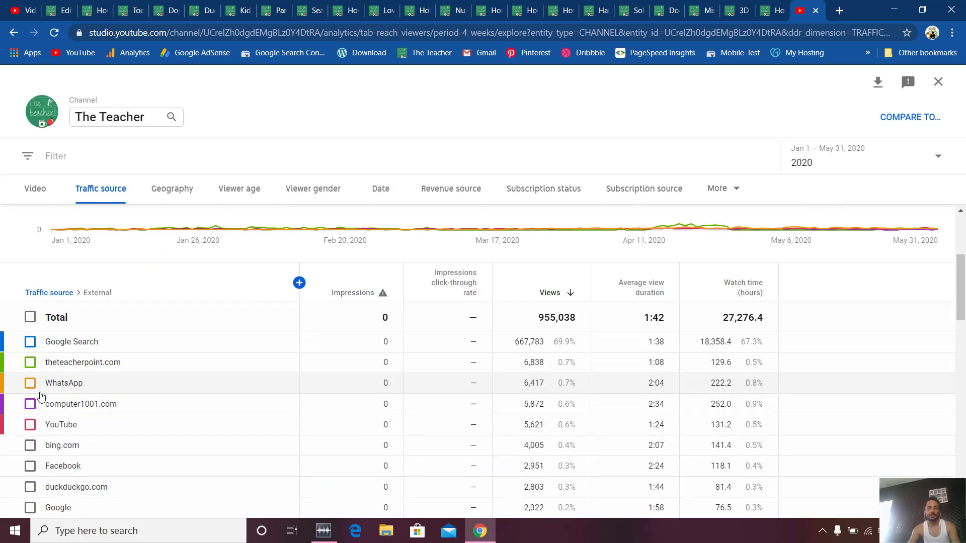
click(30, 362)
scroll(129, 338, up, 3)
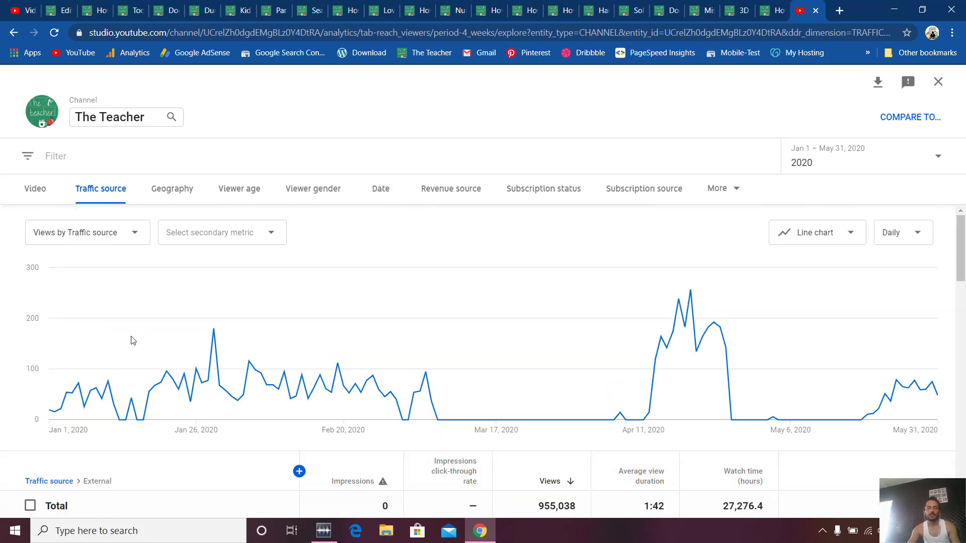
mouse_move(437, 383)
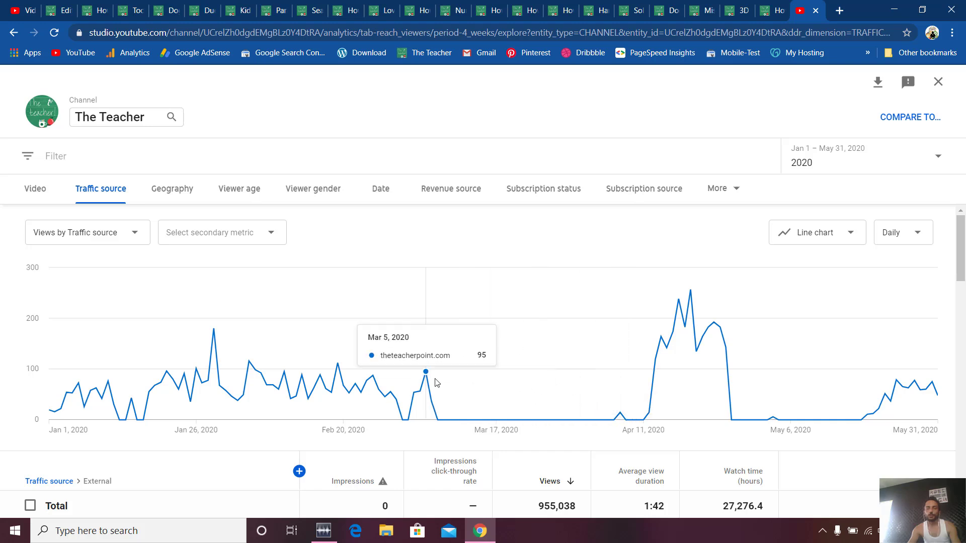
Step: Switch to 2019 and chart theteacherpoint.com views again, peaking near 140 daily in late November
click(897, 157)
click(829, 281)
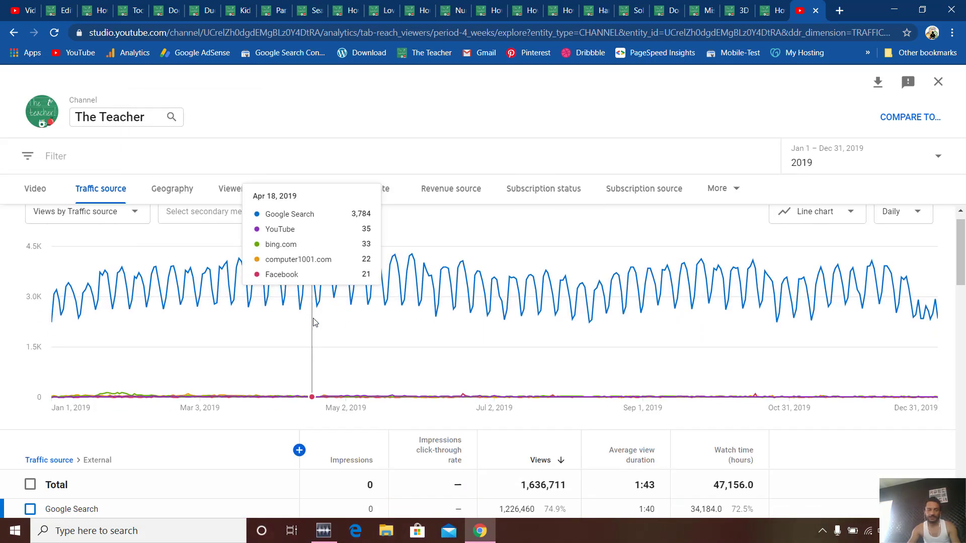
scroll(97, 454, down, 3)
scroll(98, 454, down, 5)
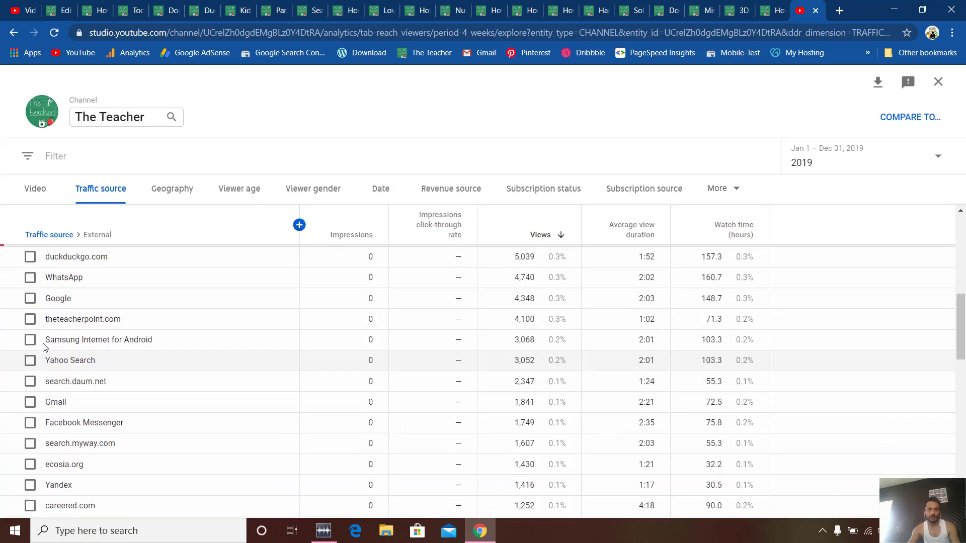
click(30, 319)
scroll(254, 330, up, 10)
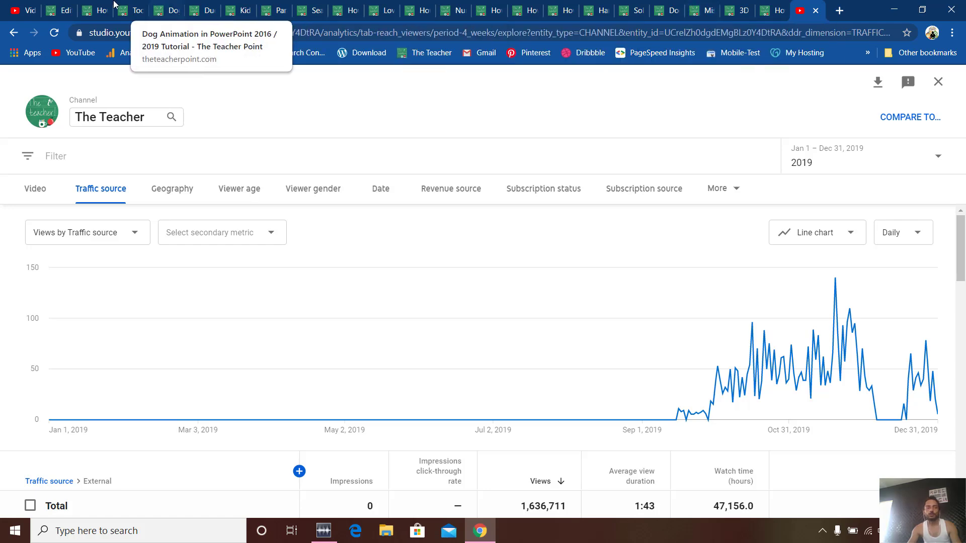
Step: Browse the open post tabs to the Duck Animation post and select its watch?v= link text
click(91, 16)
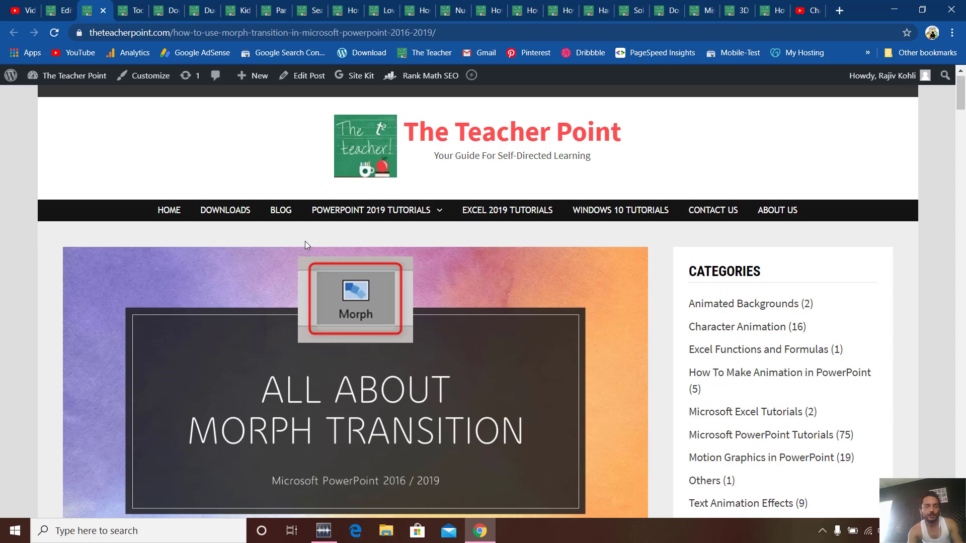
key(ctrl+shift+Tab)
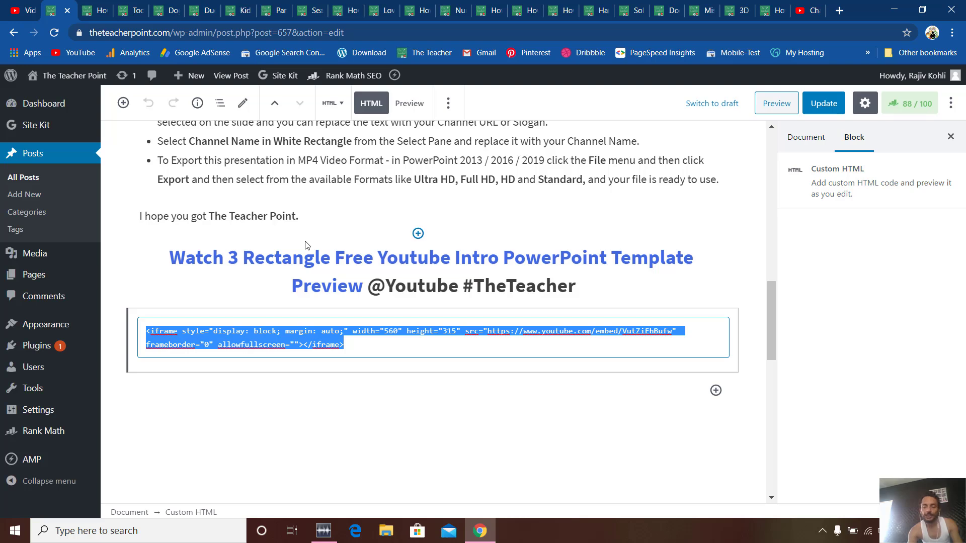
key(ctrl+Tab)
key(ctrl+Tab)
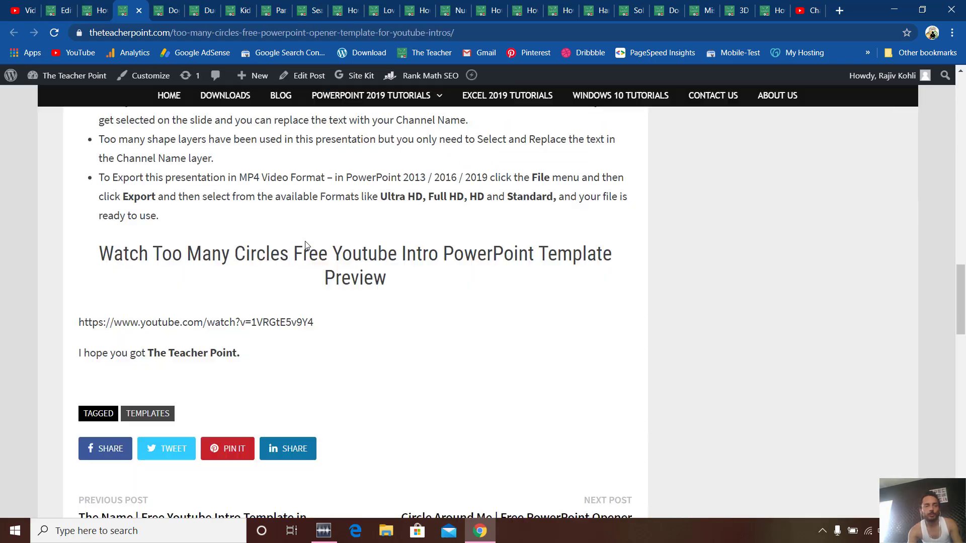
key(ctrl+Tab)
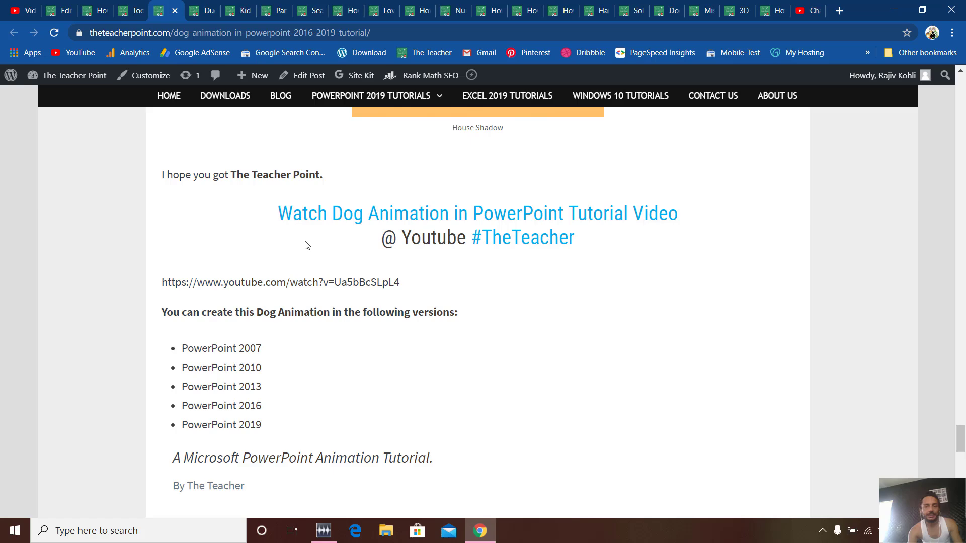
key(ctrl+Tab)
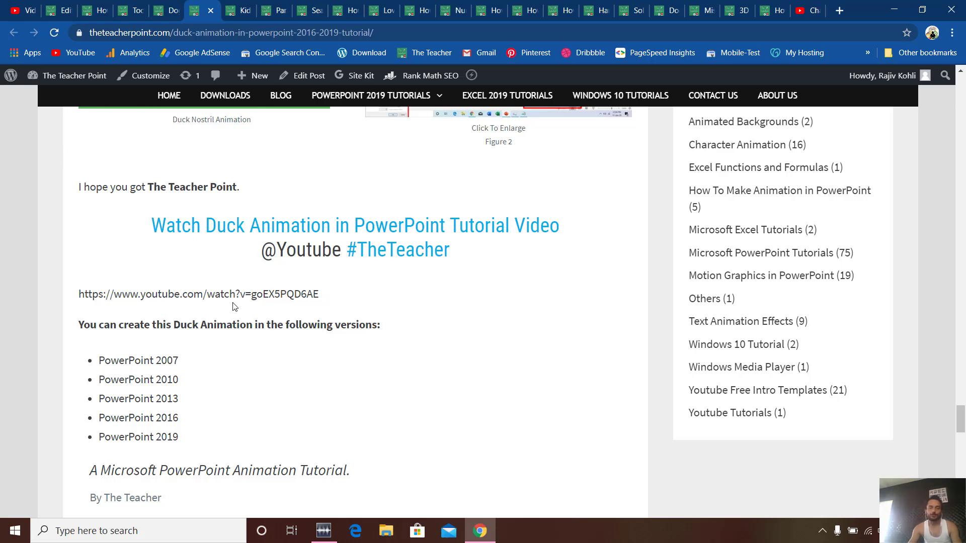
drag(210, 292, 252, 293)
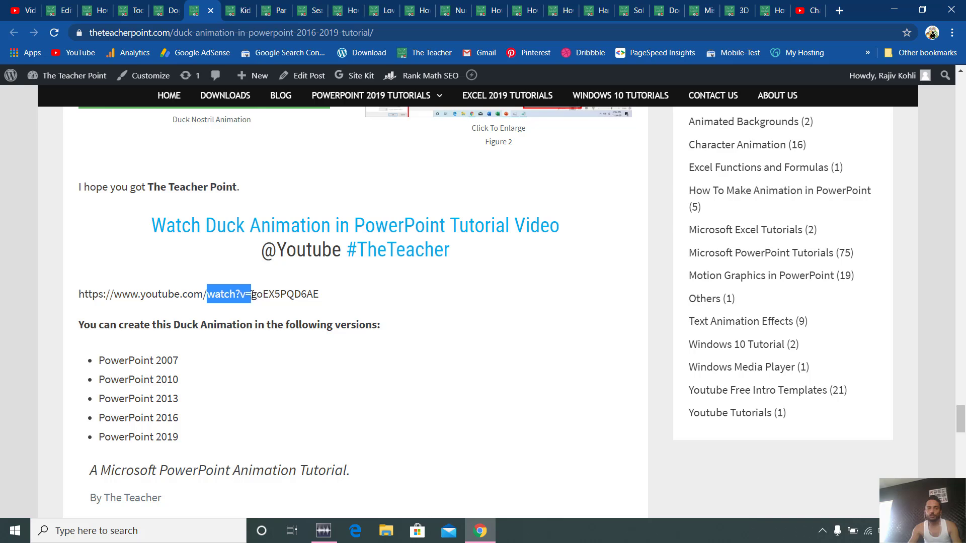
Step: Open the Earth Rotation video's YouTube watch page from Studio, select its address, and return to Morph Transition
click(14, 10)
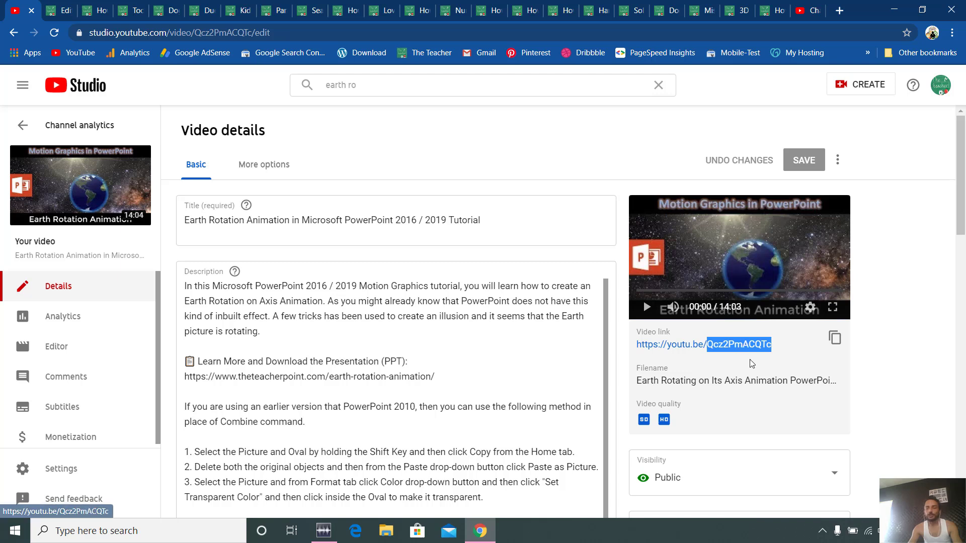
click(827, 349)
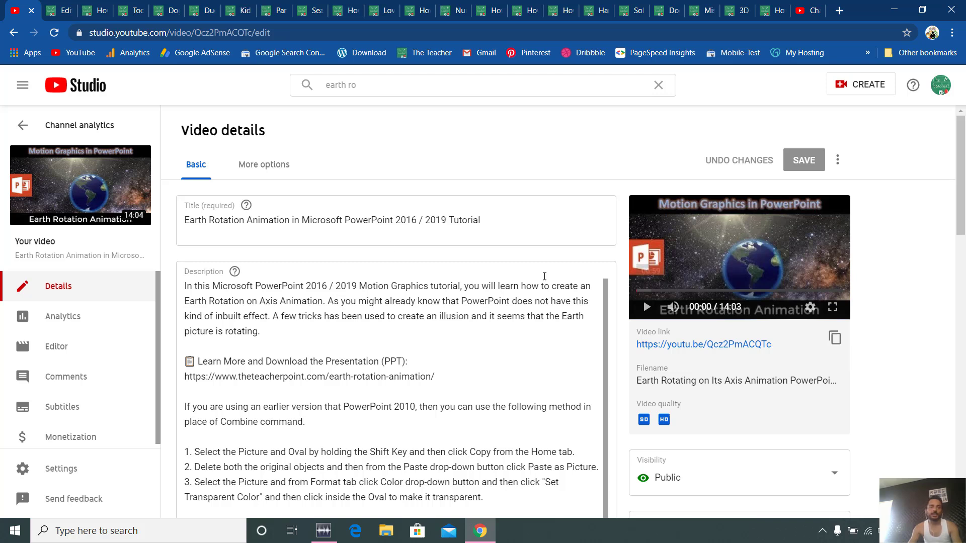
click(52, 185)
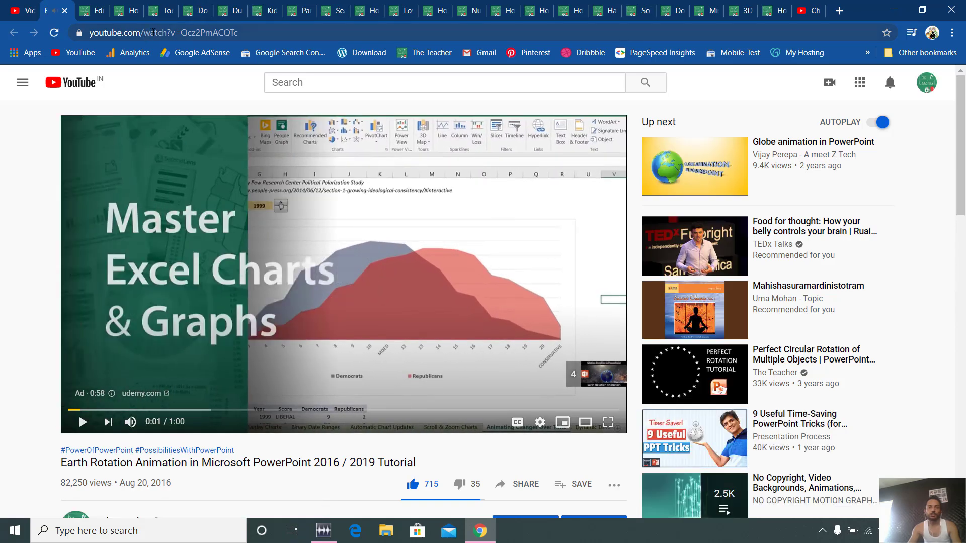
click(173, 33)
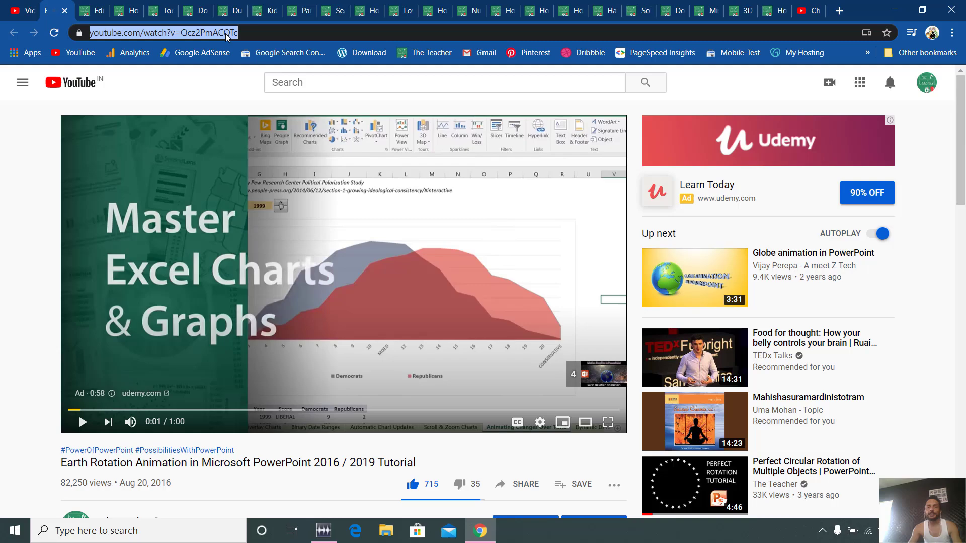
click(128, 11)
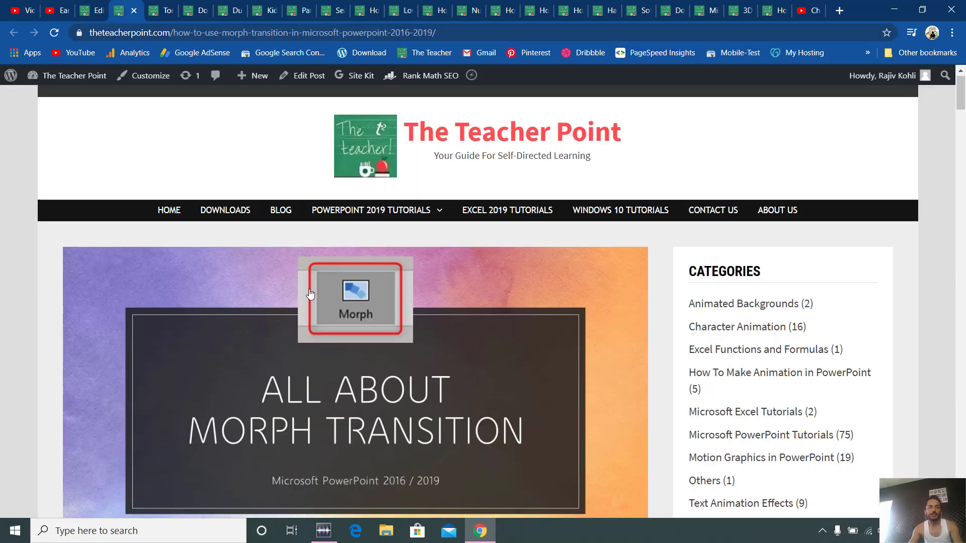
Step: Scroll Morph Transition and browse the Too Many Circles, Dog Animation and Parallax Zoom posts
scroll(314, 277, down, 5)
scroll(352, 239, down, 15)
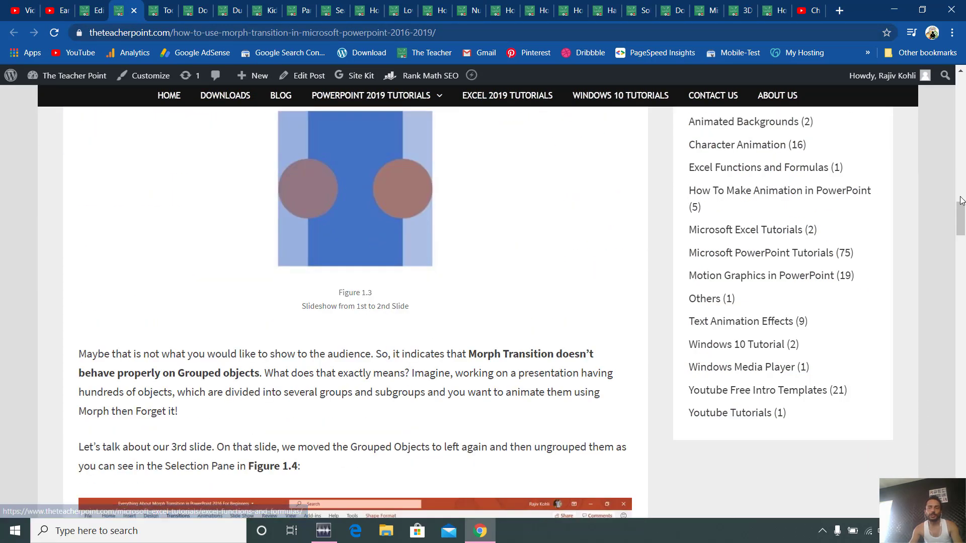
drag(959, 222, 959, 405)
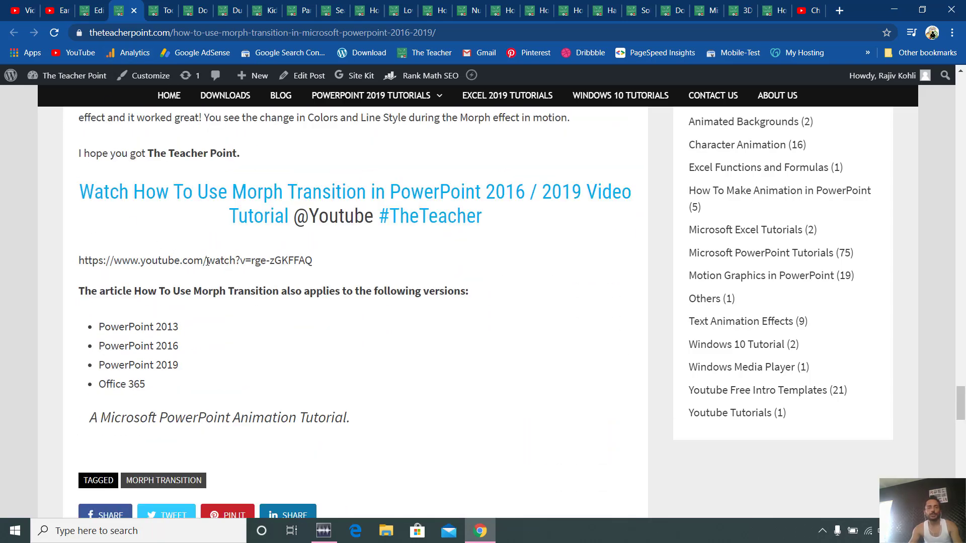
click(169, 11)
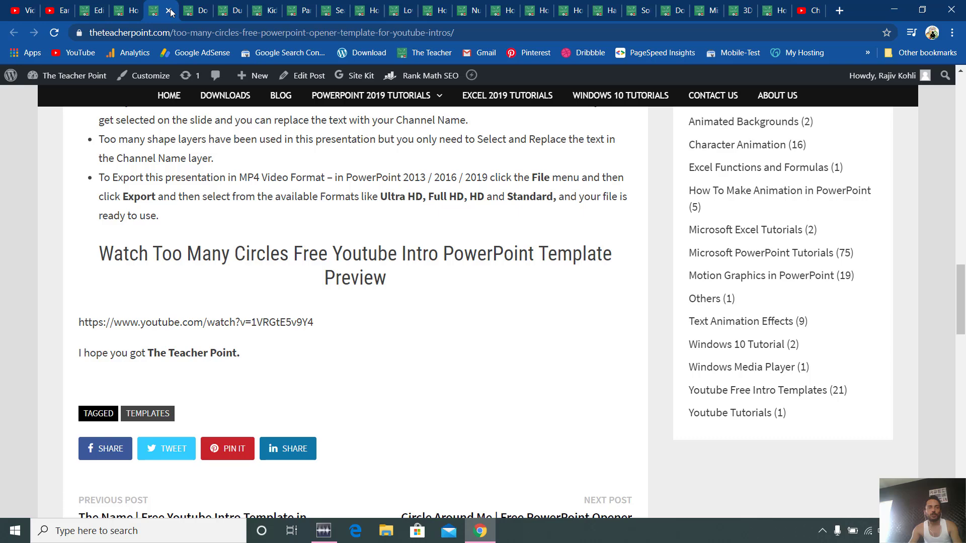
click(199, 10)
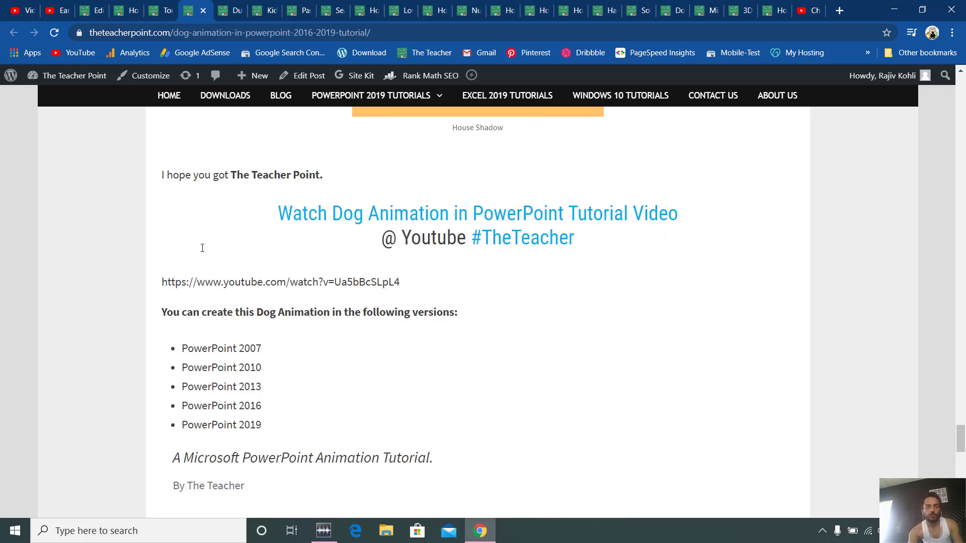
key(ctrl+Tab)
key(ctrl+Tab)
key(ctrl+Tab)
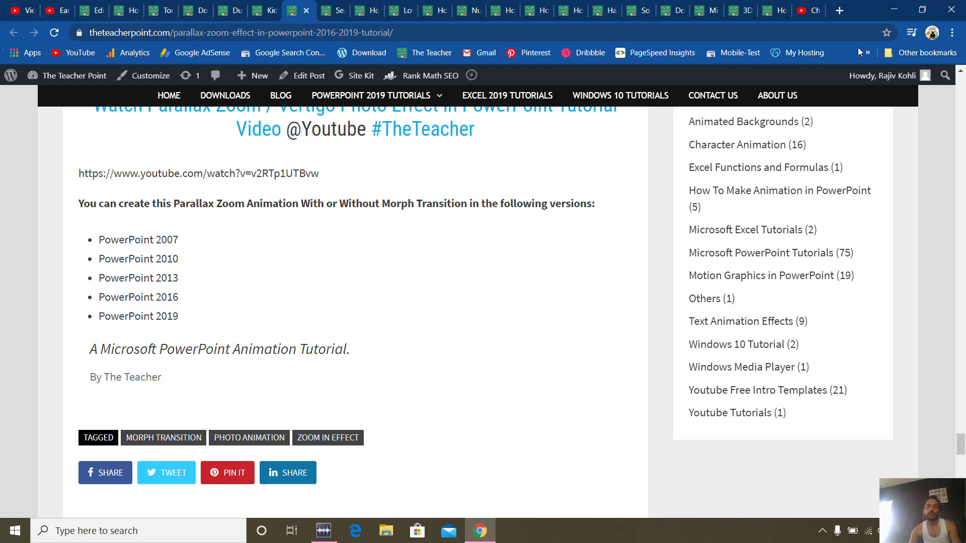
click(810, 10)
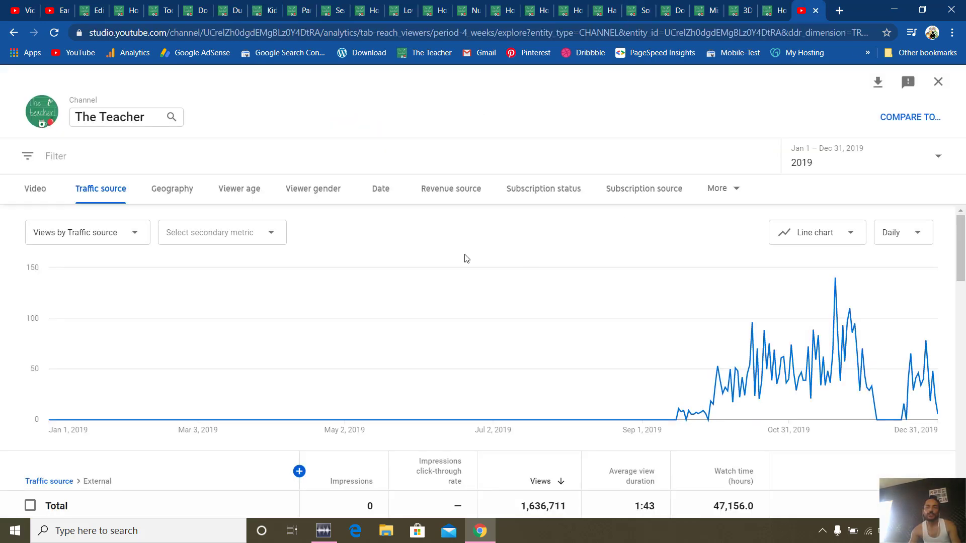
Step: Set the External traffic report to 2020 and chart theteacherpoint.com's 6,838 views
click(866, 156)
click(834, 259)
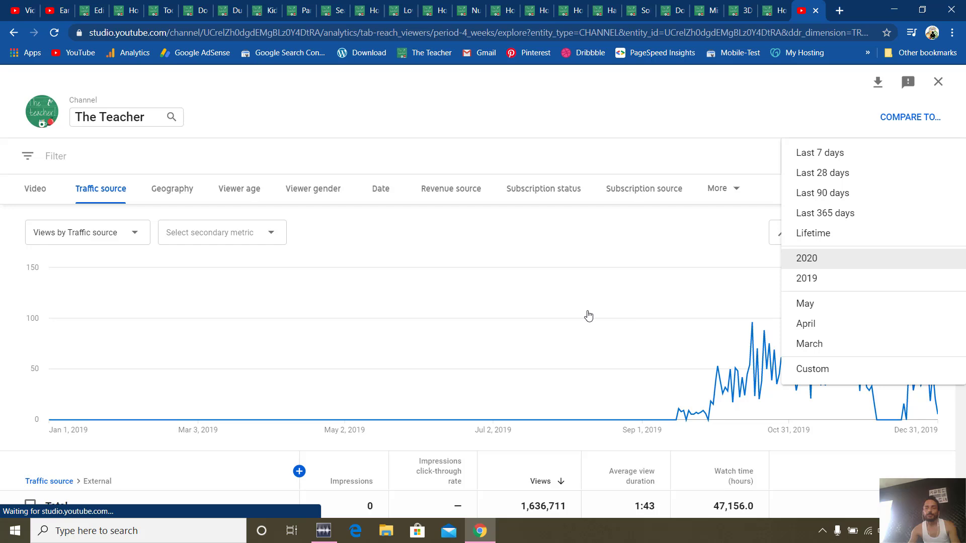
scroll(201, 327, down, 5)
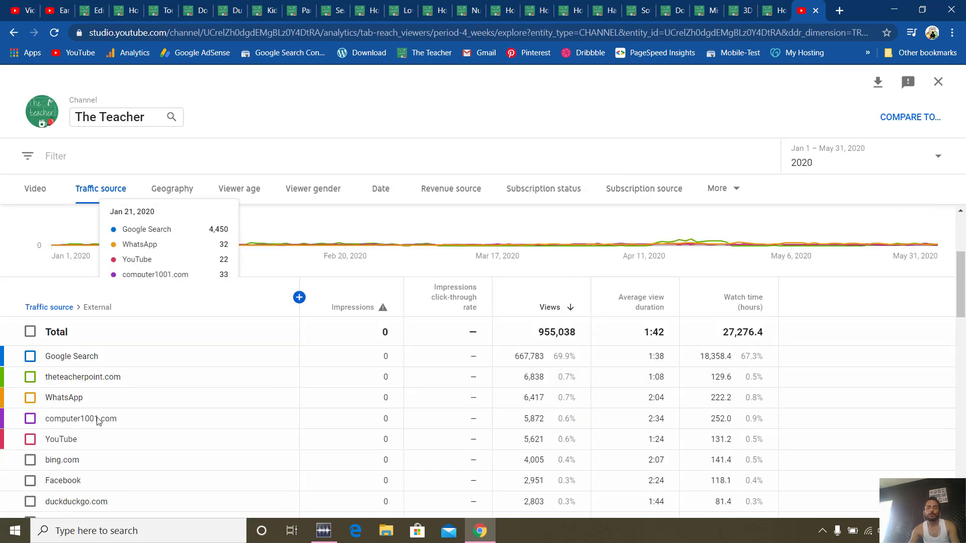
click(31, 300)
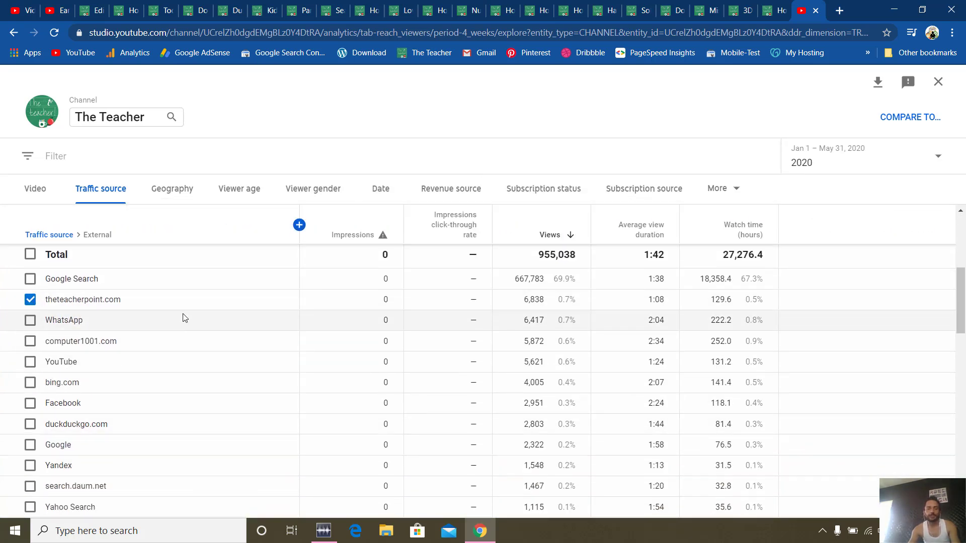
scroll(182, 317, up, 4)
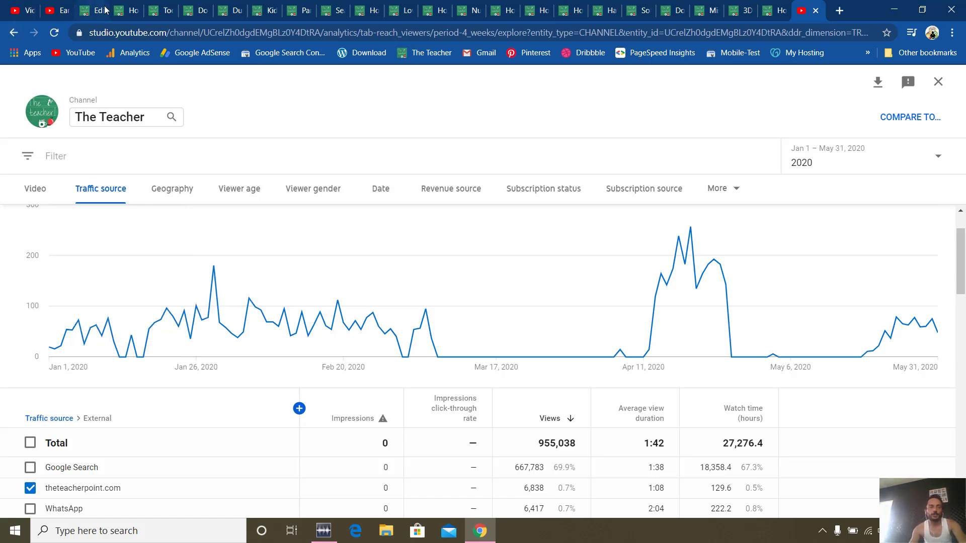
click(120, 15)
Step: Open the Morph Transition post in the editor and select its failed YouTube embed block
click(301, 75)
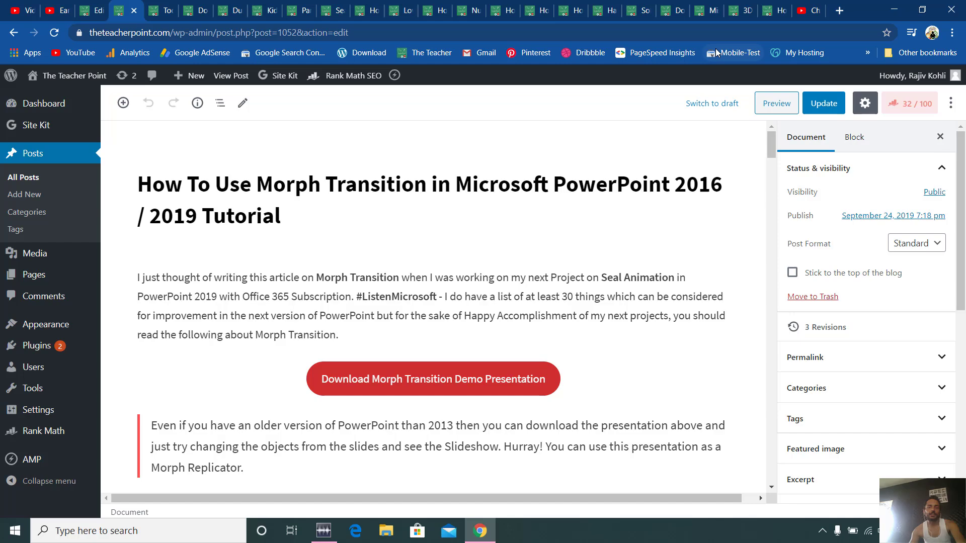
drag(771, 144, 775, 395)
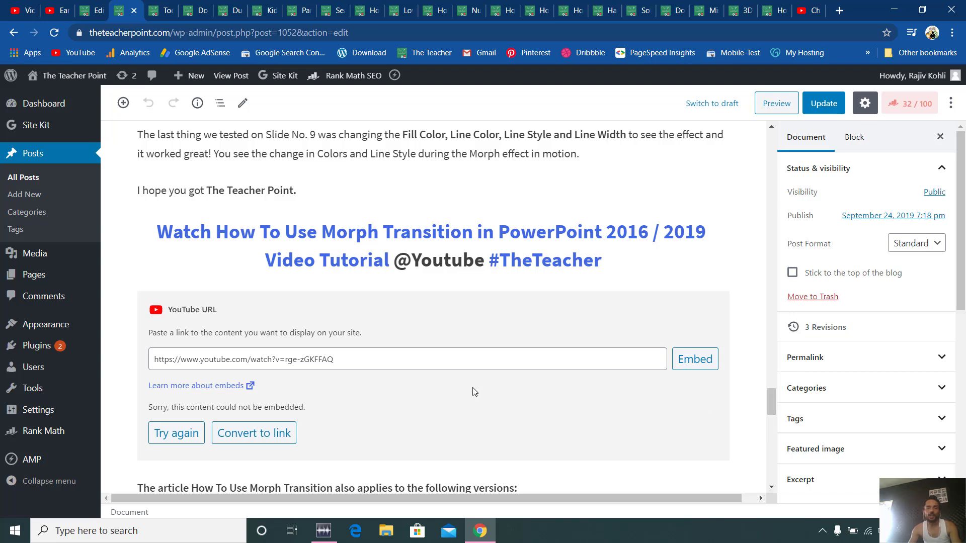
click(267, 356)
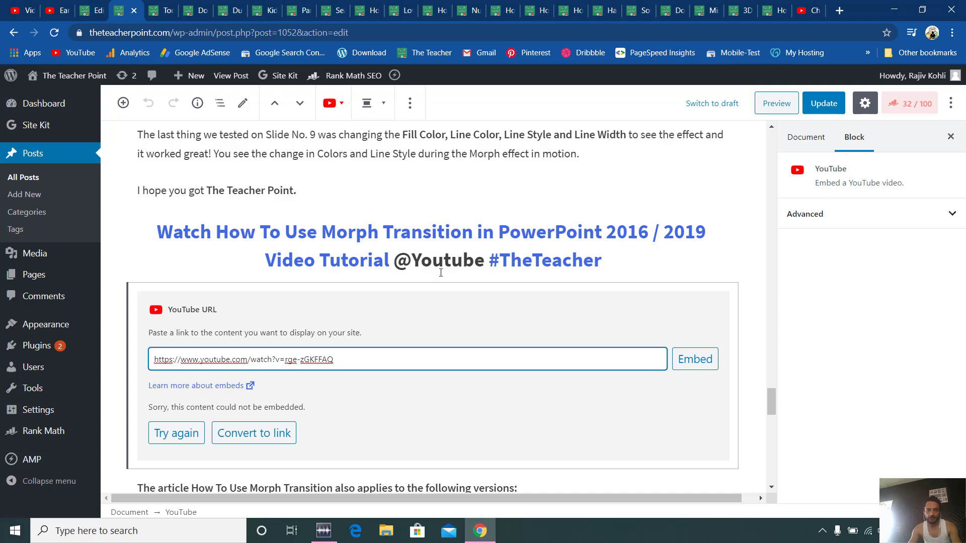
scroll(453, 267, down, 2)
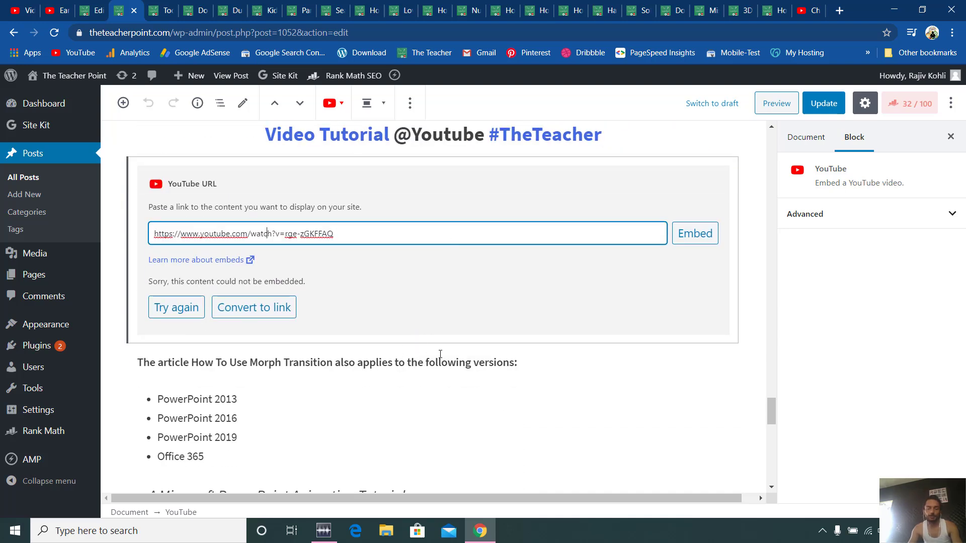
Step: Copy the Earth Rotation video's short link, then remove the broken YouTube embed block
click(23, 11)
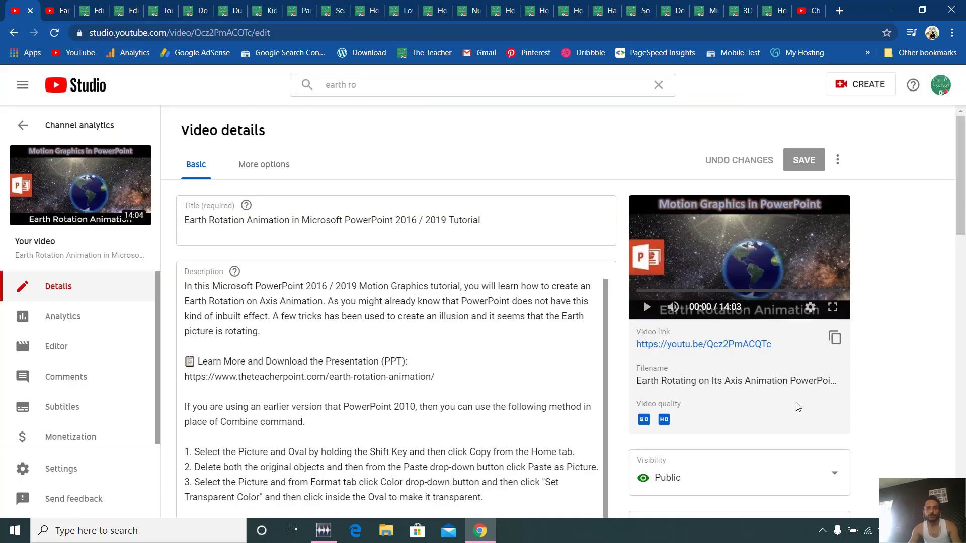
click(836, 340)
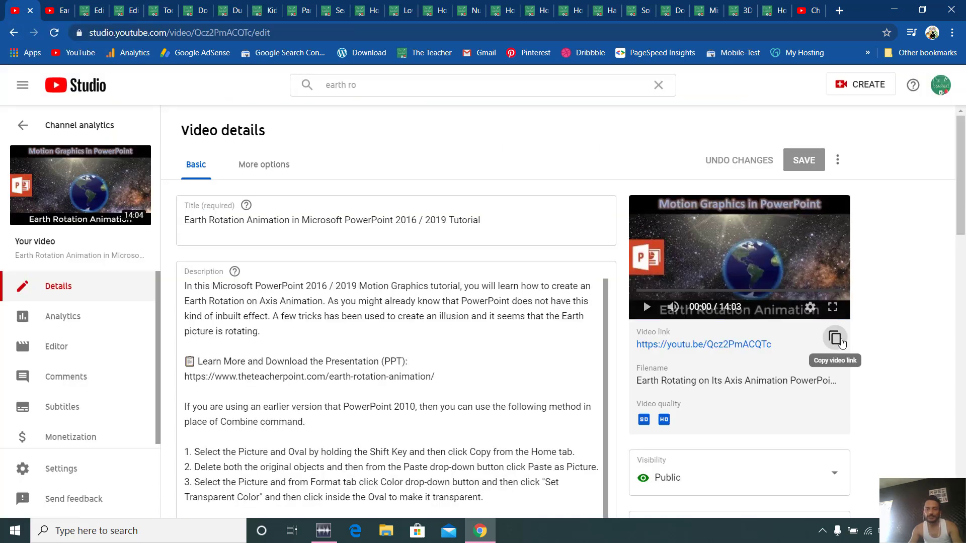
click(121, 14)
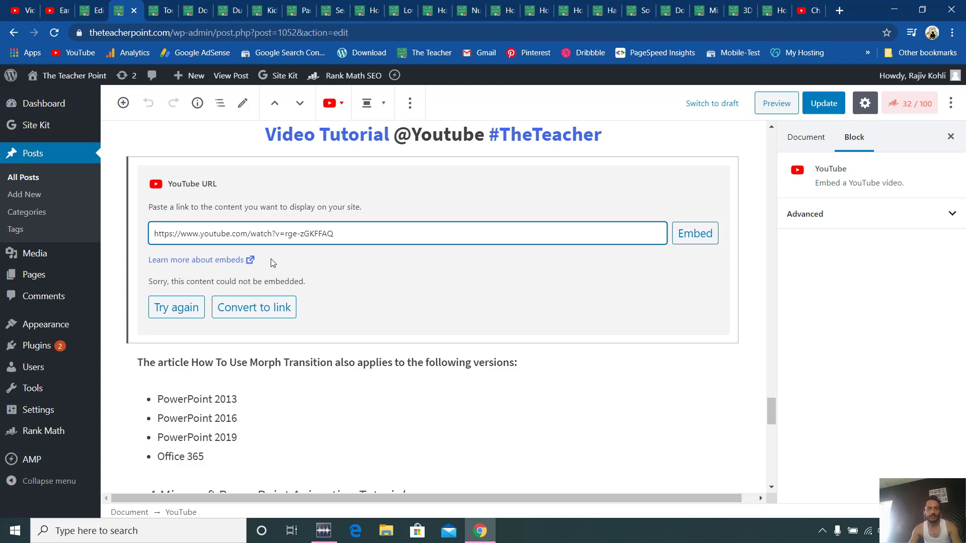
click(481, 195)
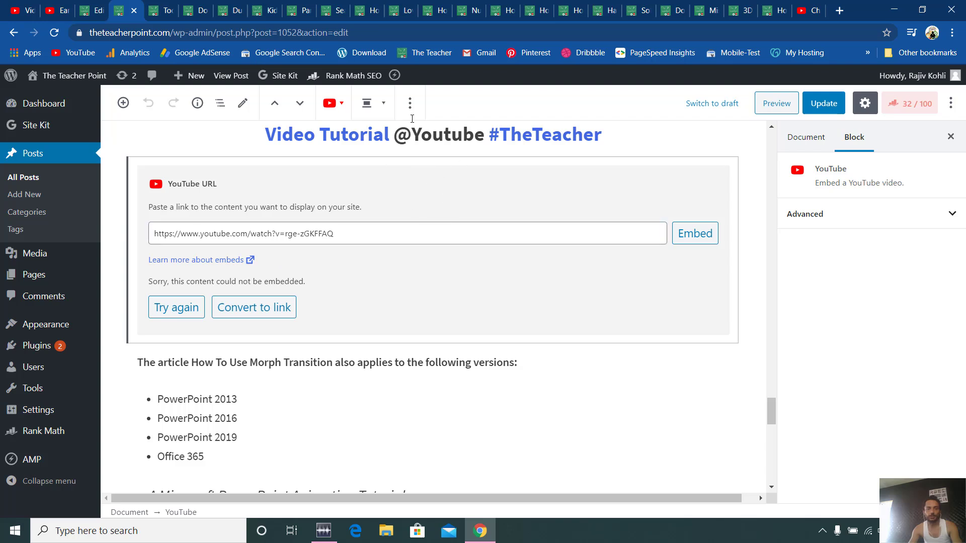
click(410, 103)
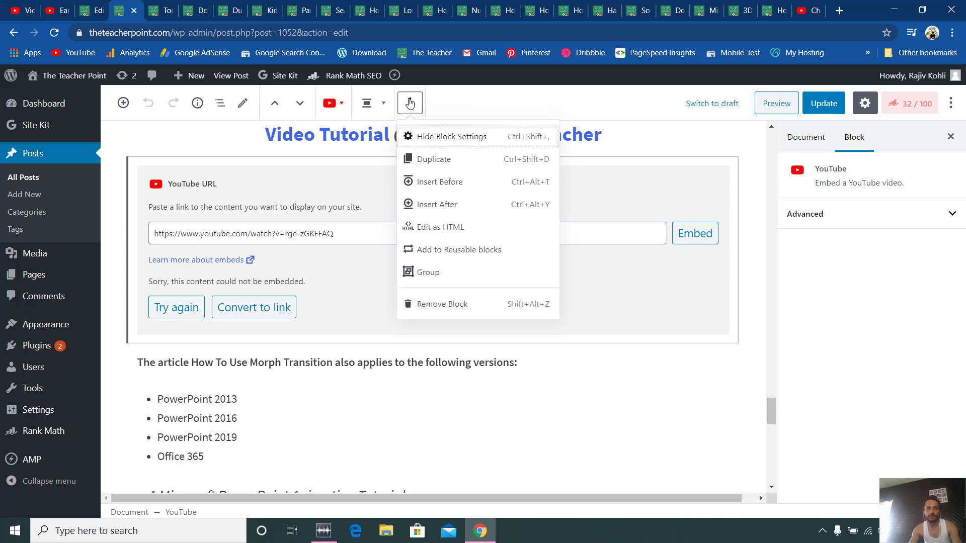
click(432, 304)
scroll(451, 196, down, 2)
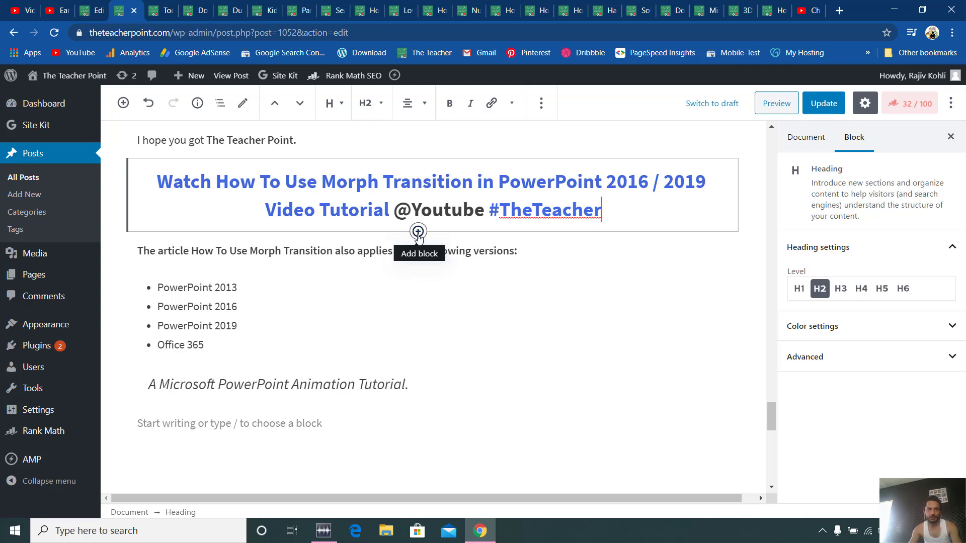
Step: Insert a YouTube embed block under the heading with the youtu.be/Qcz2PmACQTc link, retrying after it fails
click(418, 233)
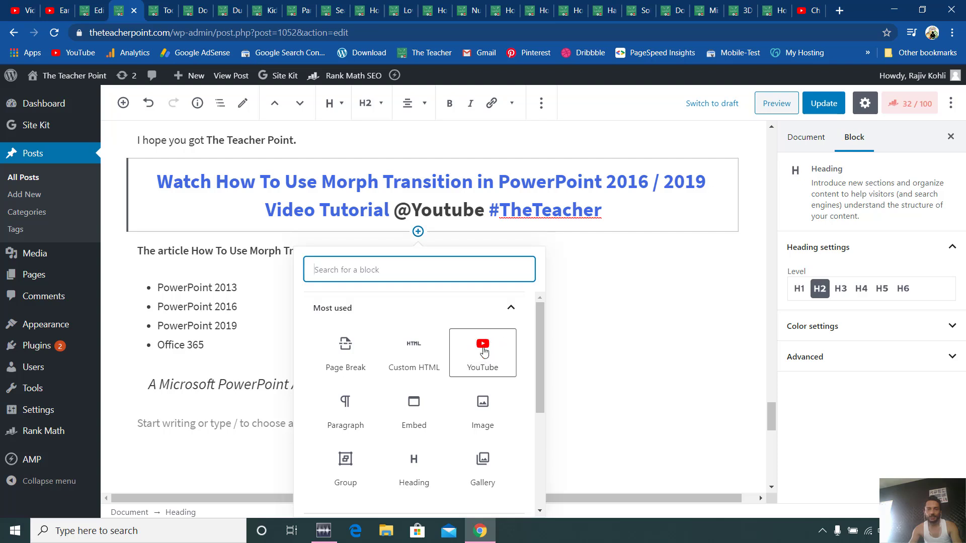
scroll(421, 305, down, 5)
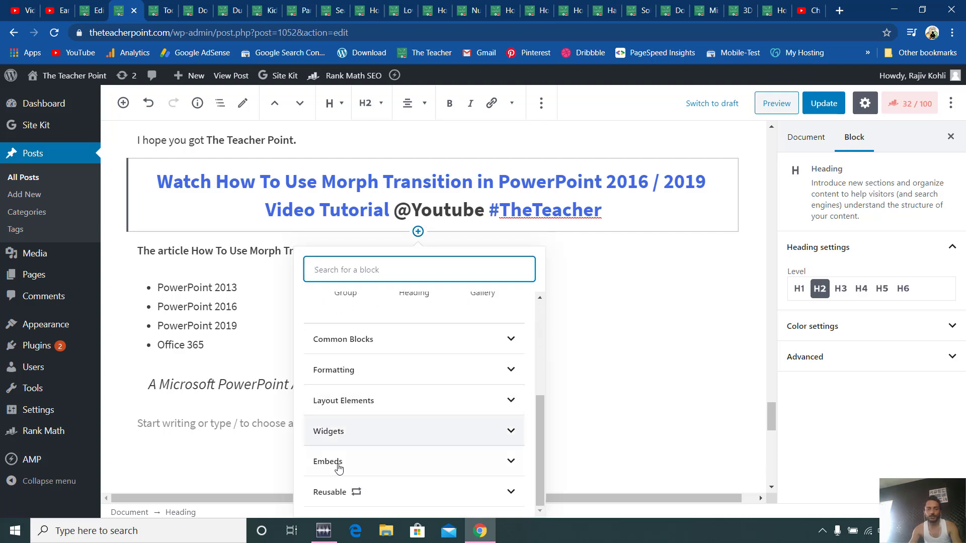
click(345, 461)
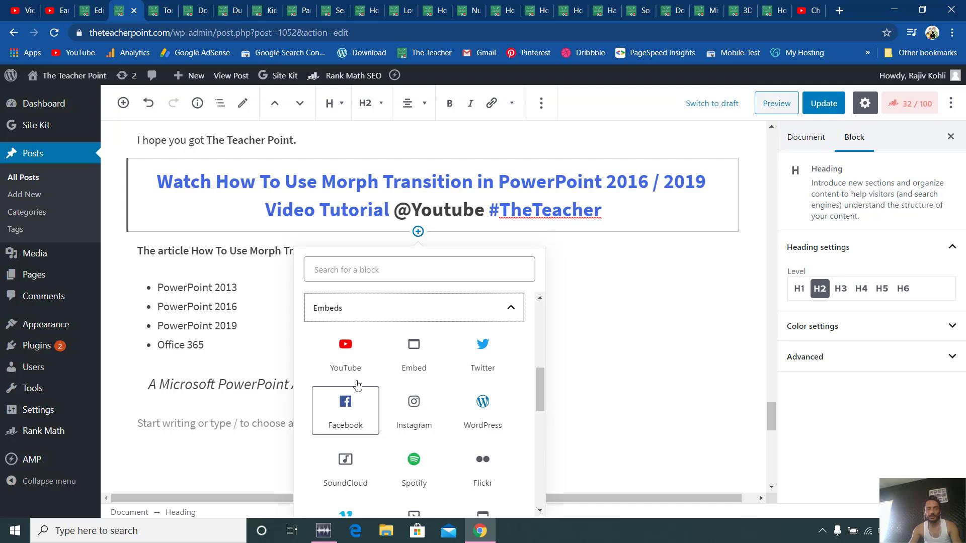
click(354, 366)
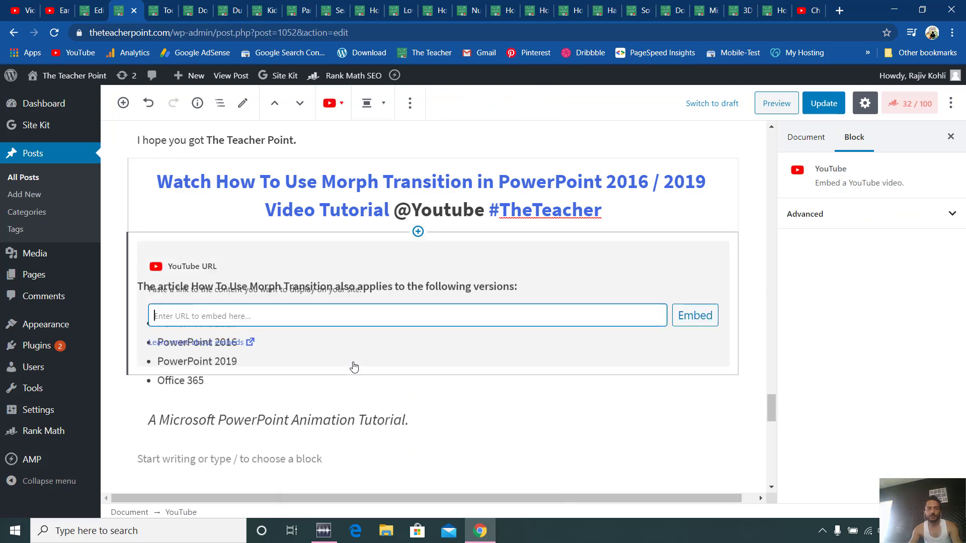
right_click(257, 312)
click(301, 410)
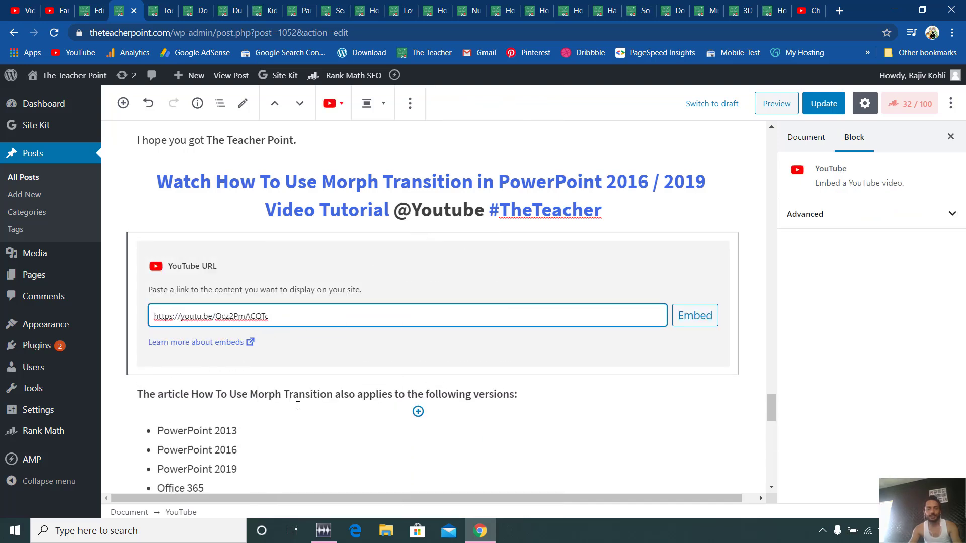
click(689, 318)
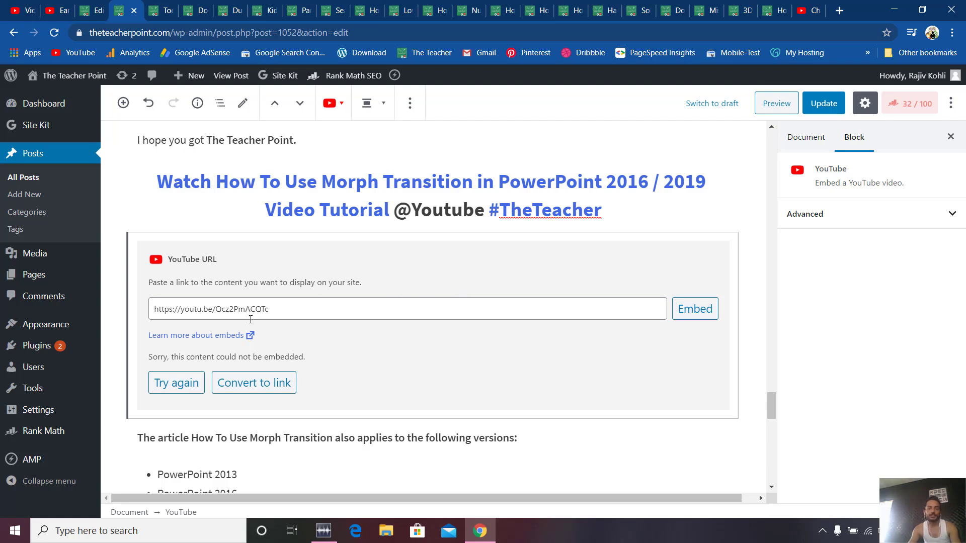
click(173, 384)
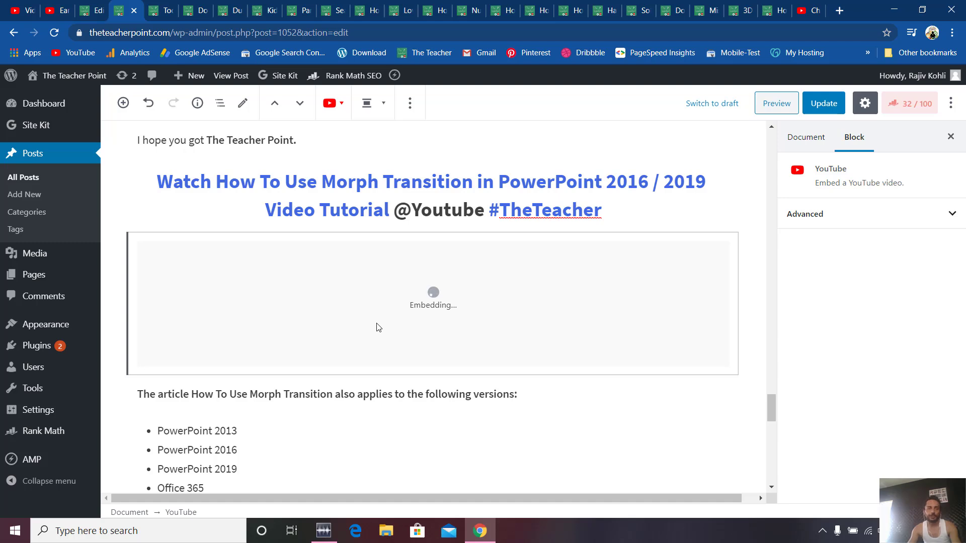
Step: Copy the Earth Rotation Animation video's watch link from YouTube Studio and return to the broken block in WordPress
click(27, 6)
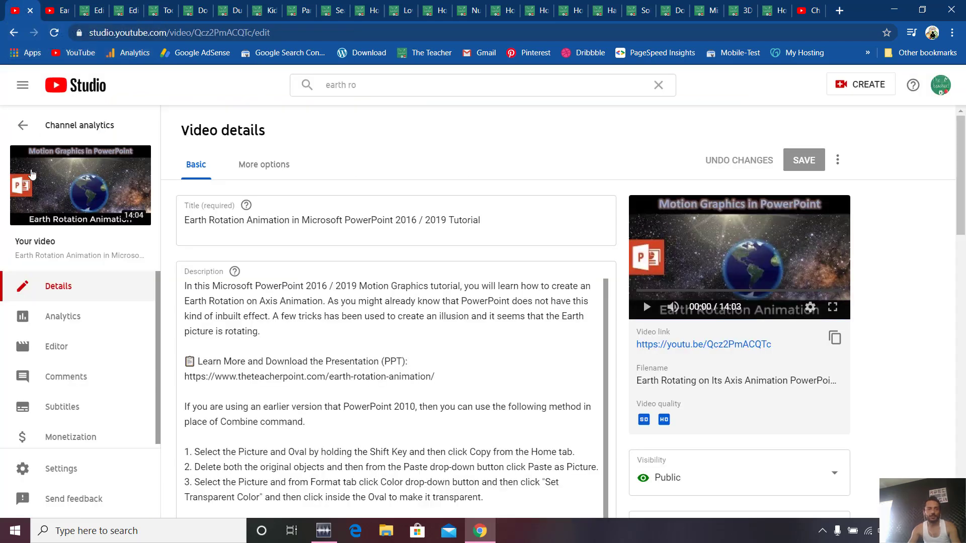
mouse_move(45, 171)
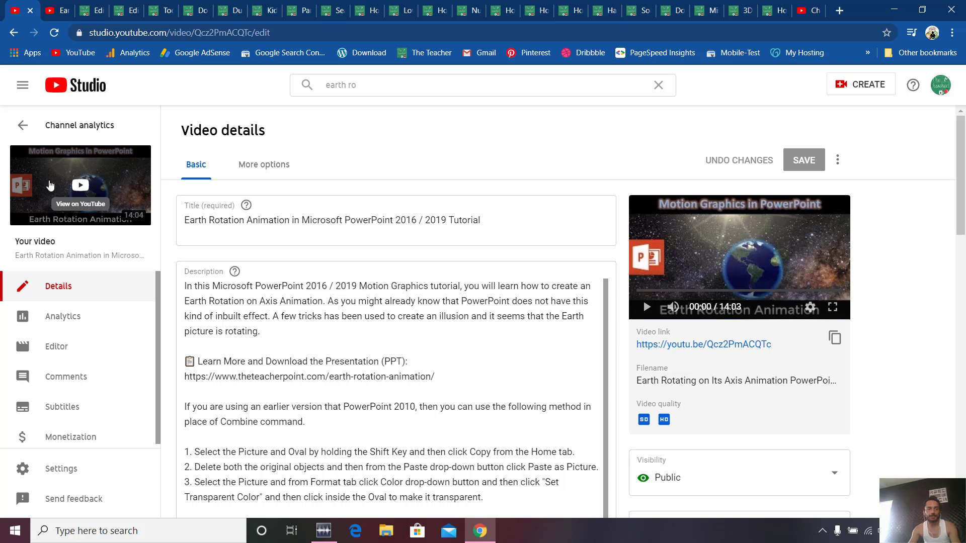
right_click(53, 188)
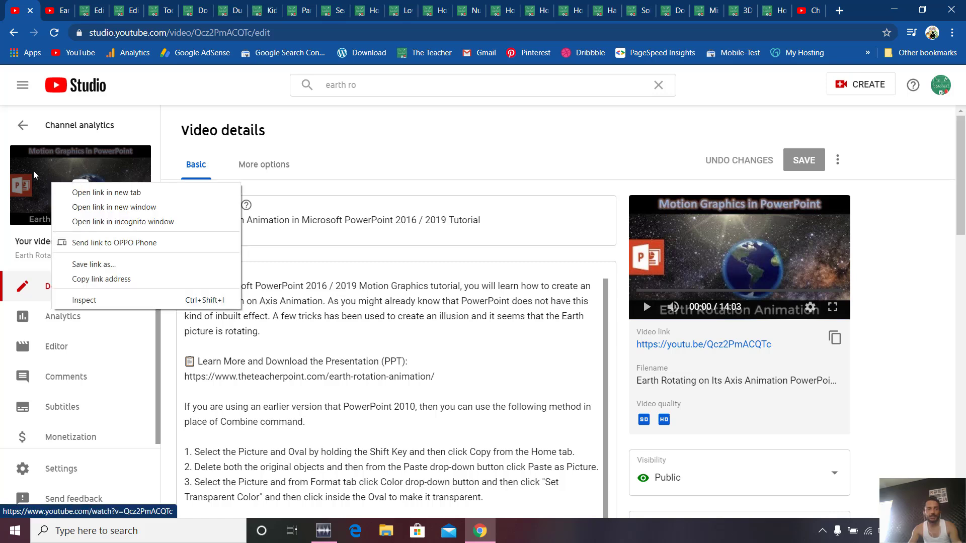
click(118, 278)
click(133, 12)
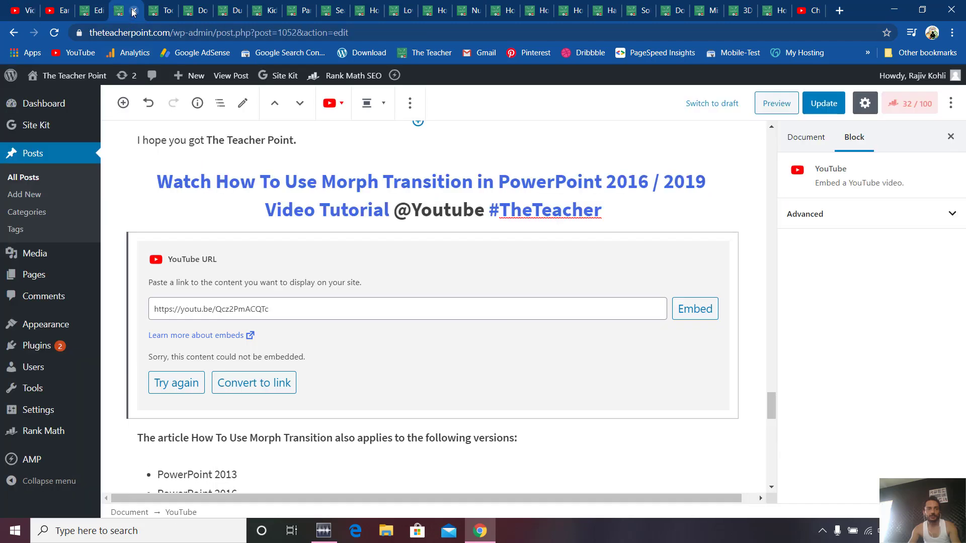
click(410, 103)
Step: Swap the broken embed for a new YouTube block with the copied Earth Rotation link, then update the post
click(436, 308)
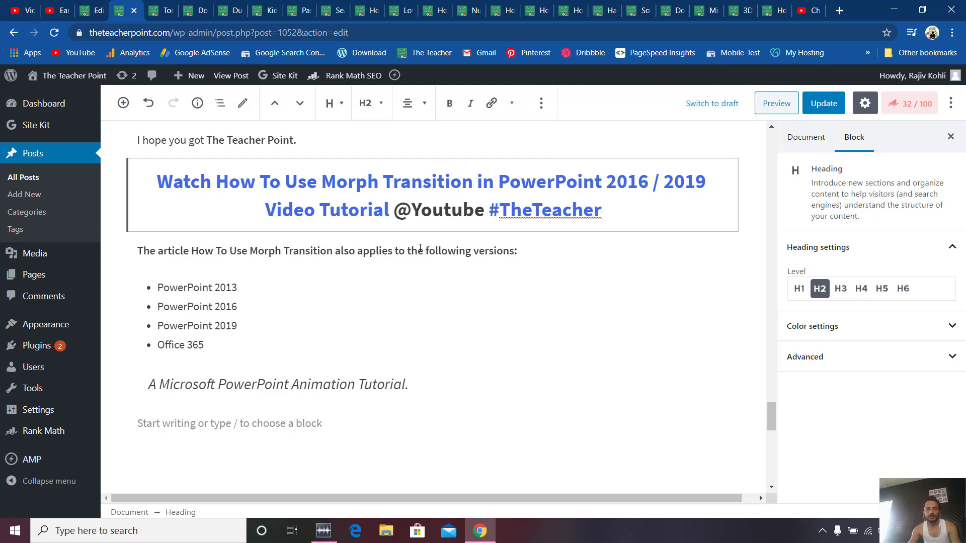
click(418, 231)
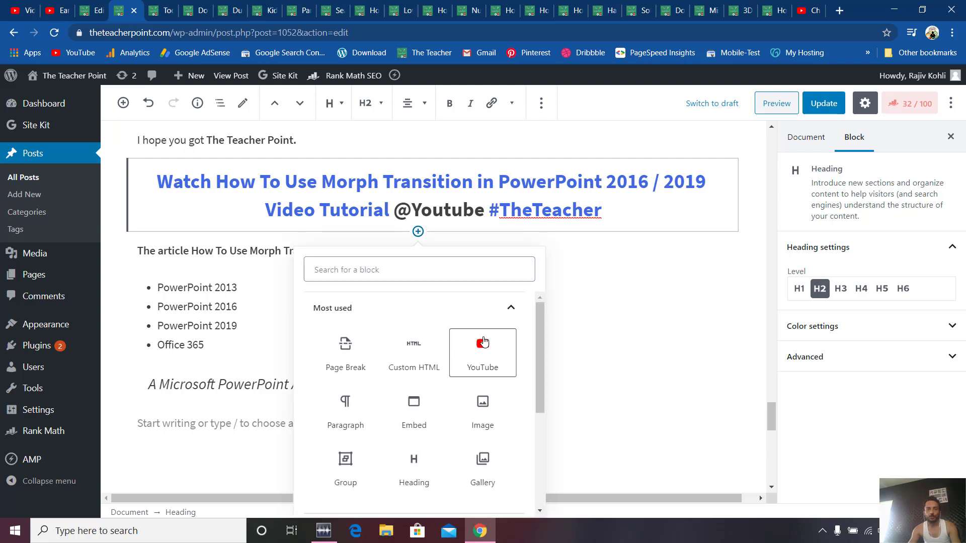
click(482, 342)
right_click(306, 314)
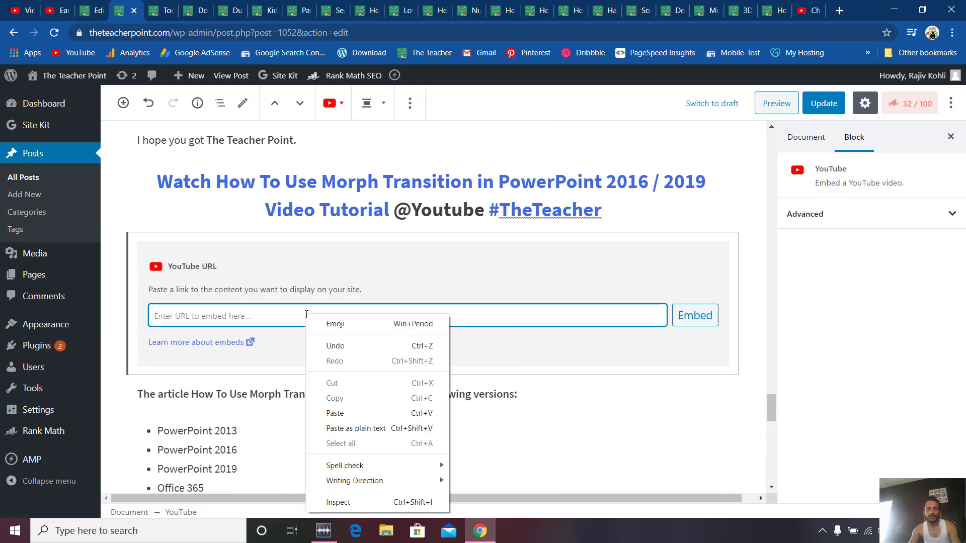
click(348, 413)
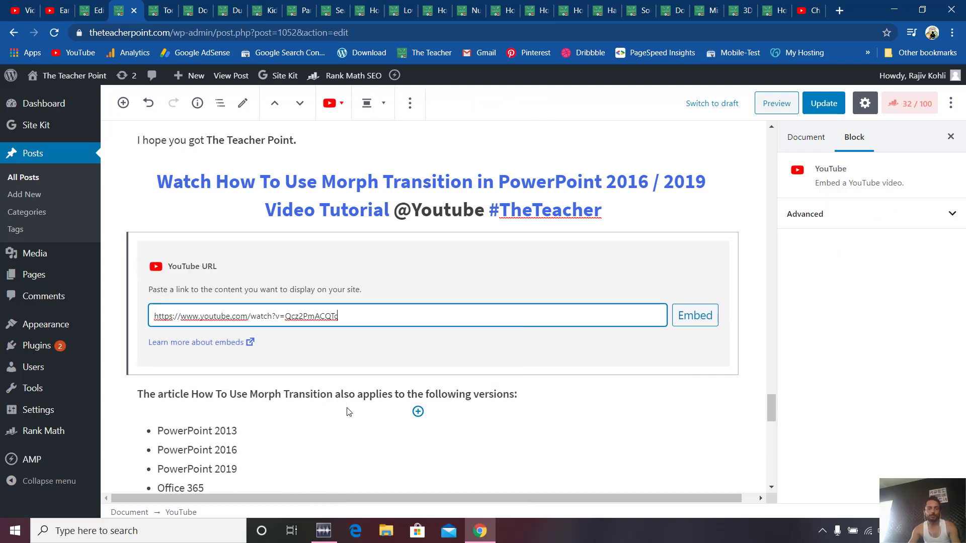
click(693, 317)
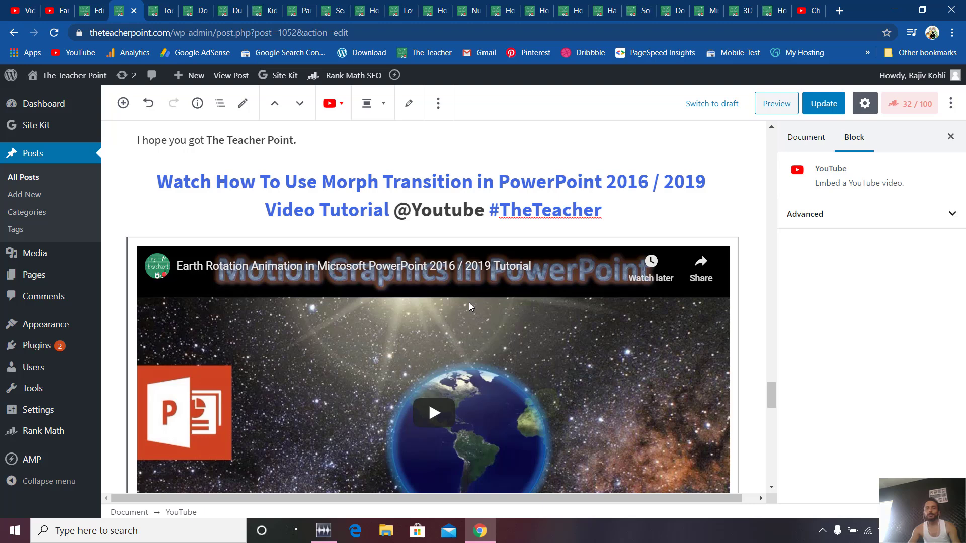
click(823, 103)
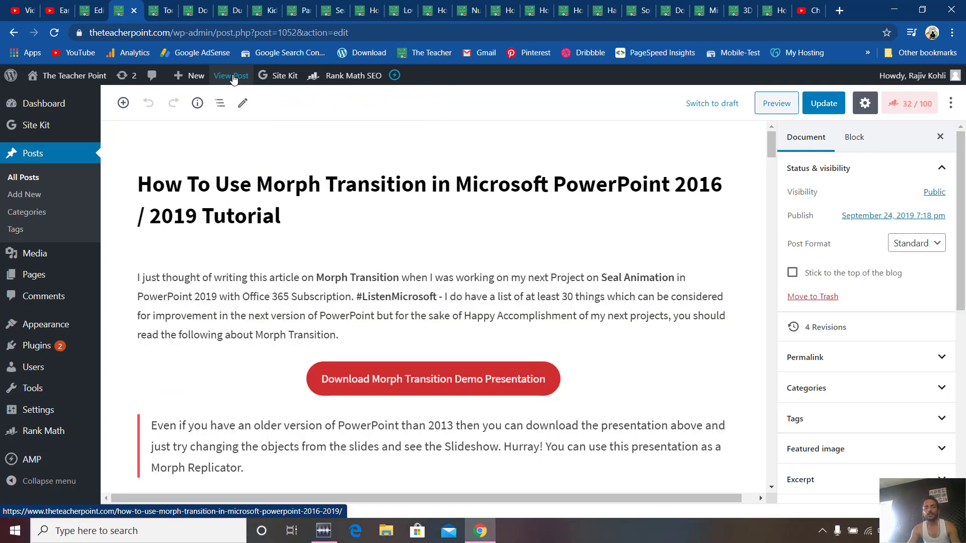
Step: View the published post and scroll down to the Earth Rotation video under the Watch heading
click(233, 77)
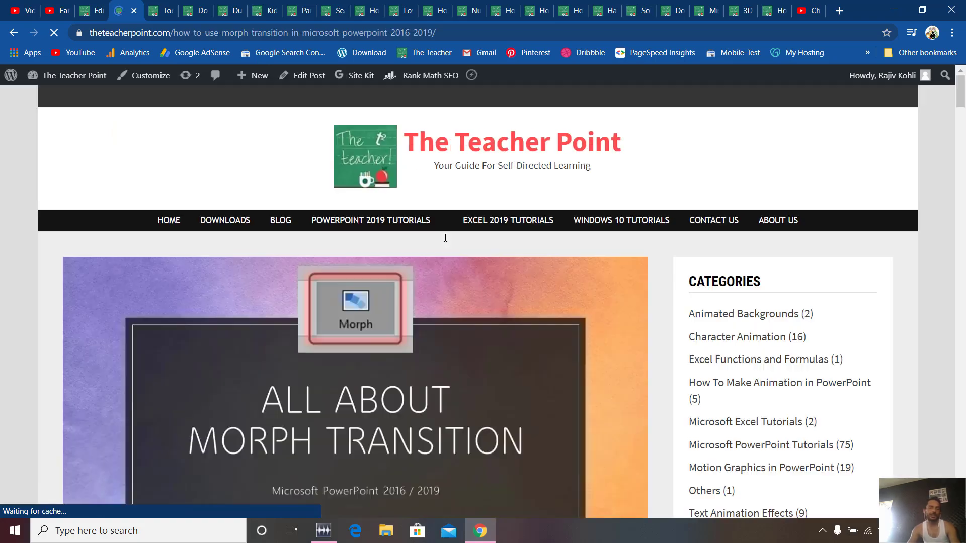
drag(960, 95, 959, 398)
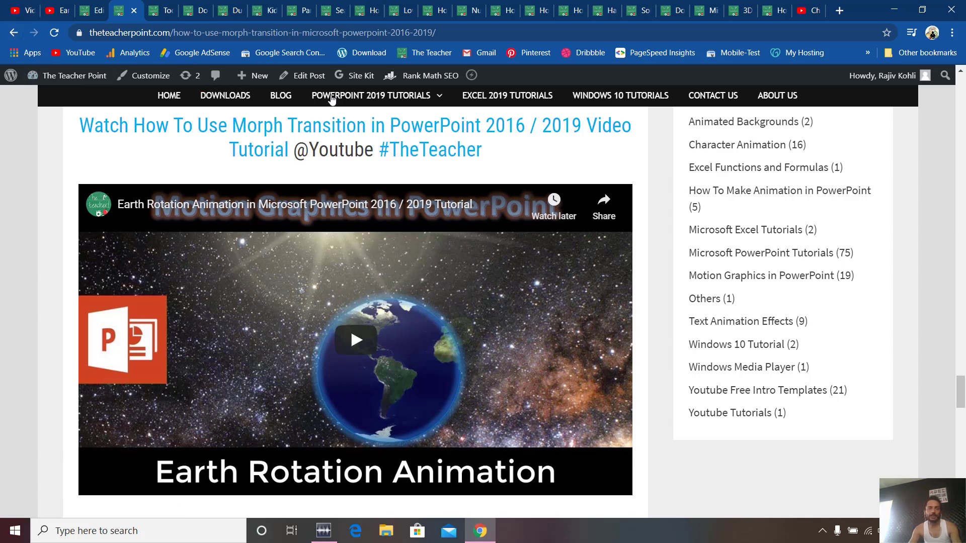
Step: Return to the post editor, then search the YouTube Studio channel videos for 'morph trans'
click(317, 80)
click(23, 10)
click(371, 85)
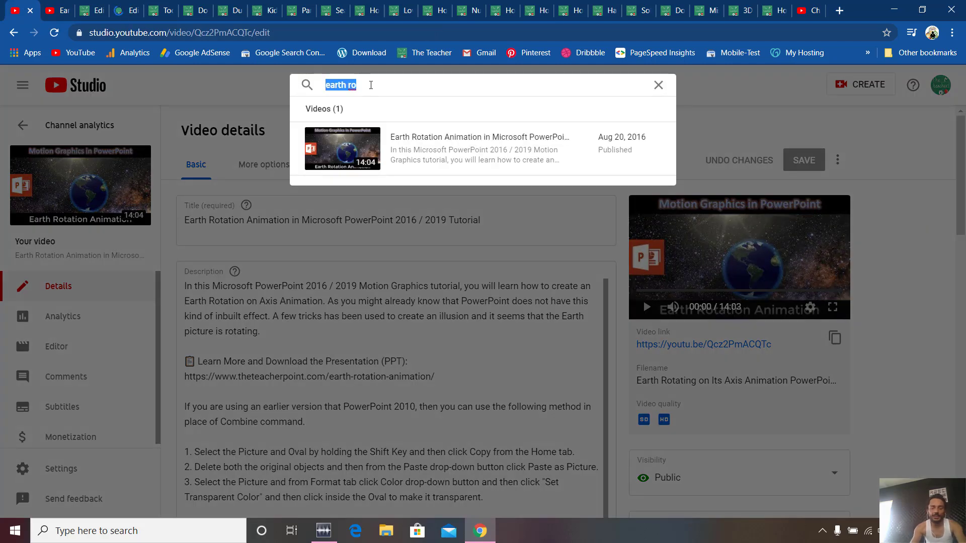
text(morp)
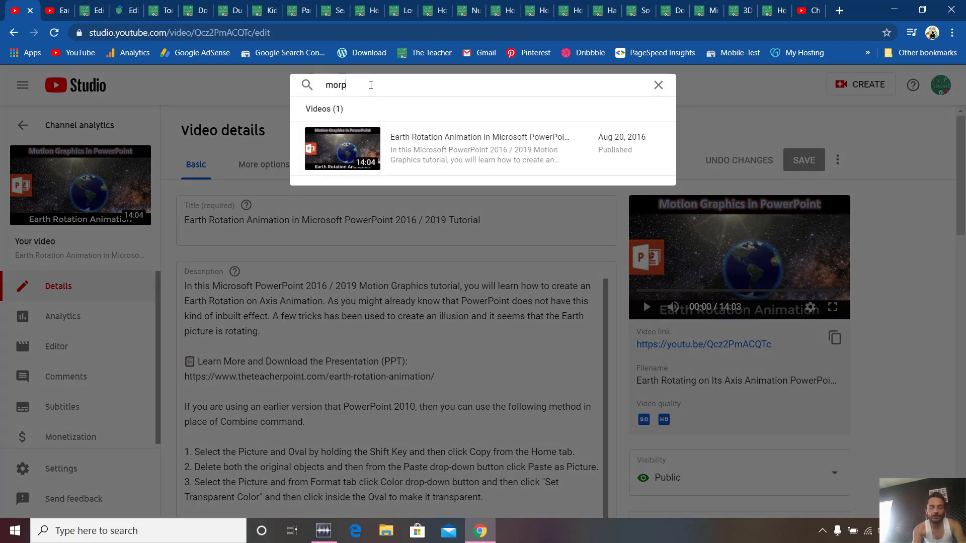
text(h trans)
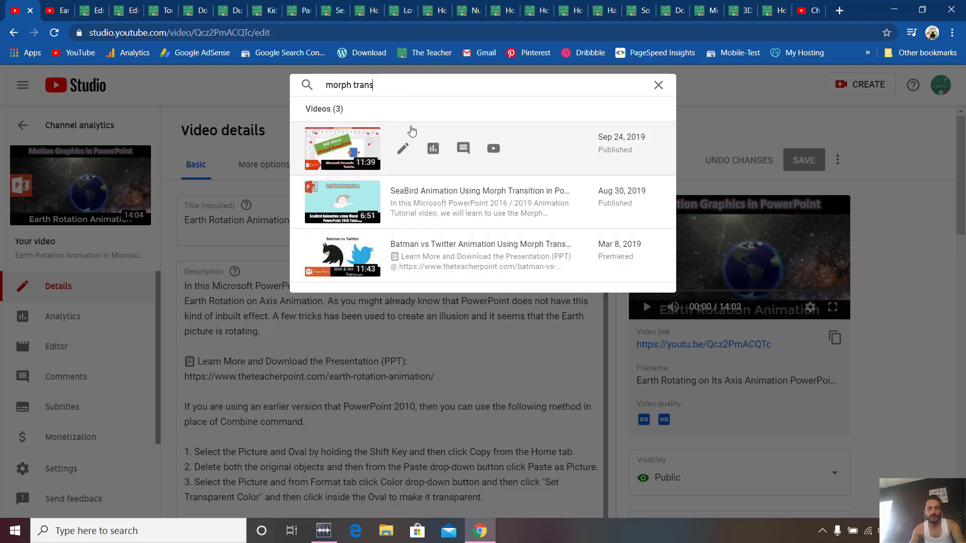
Step: Copy the How To Use Morph Transition video's watch link and go back to the WordPress editor
click(404, 152)
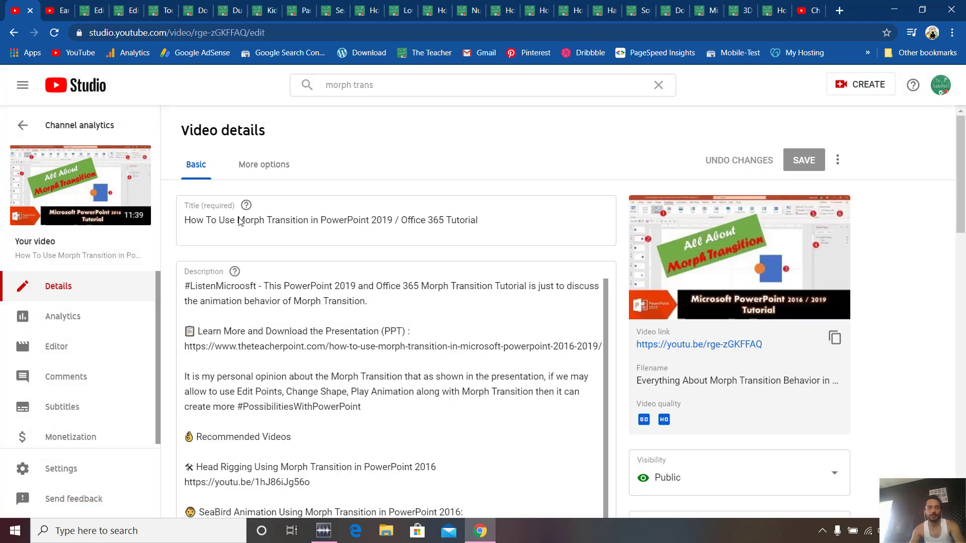
right_click(50, 185)
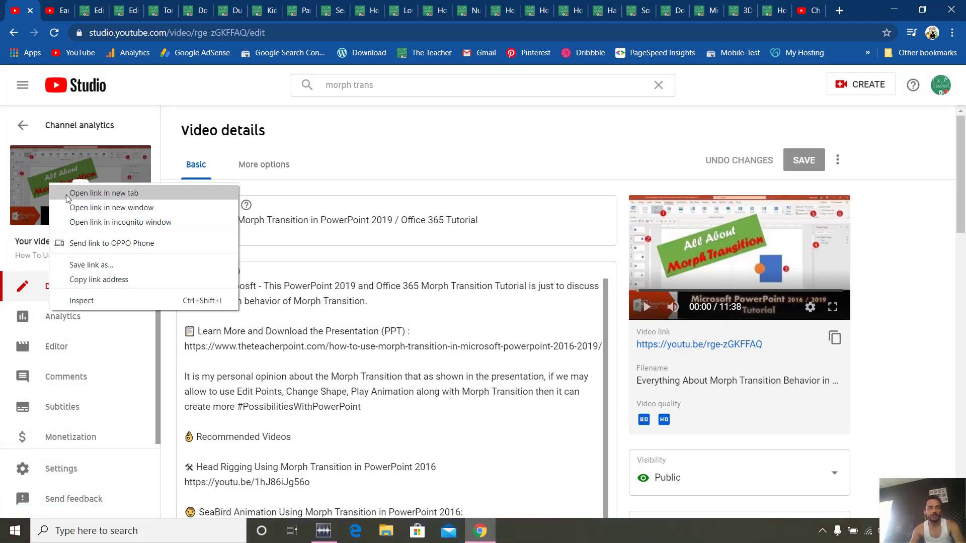
click(103, 280)
click(130, 13)
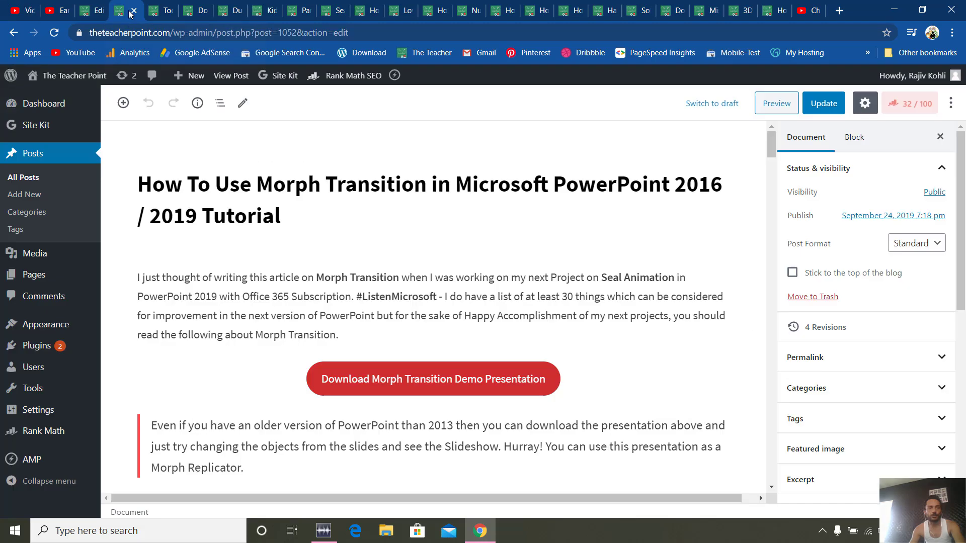
Step: Remove the embedded Earth Rotation video block from the post
drag(770, 144, 769, 388)
scroll(647, 315, down, 1)
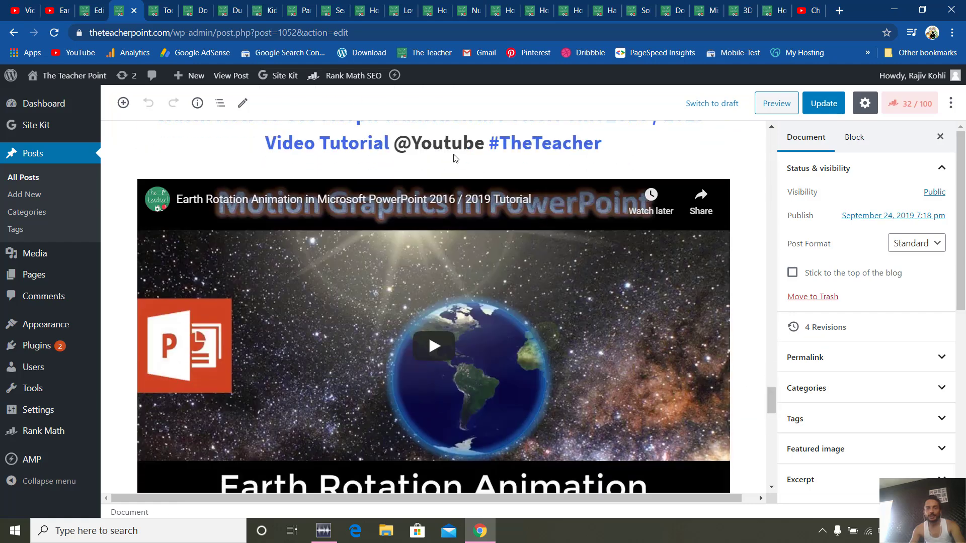
click(453, 174)
click(438, 103)
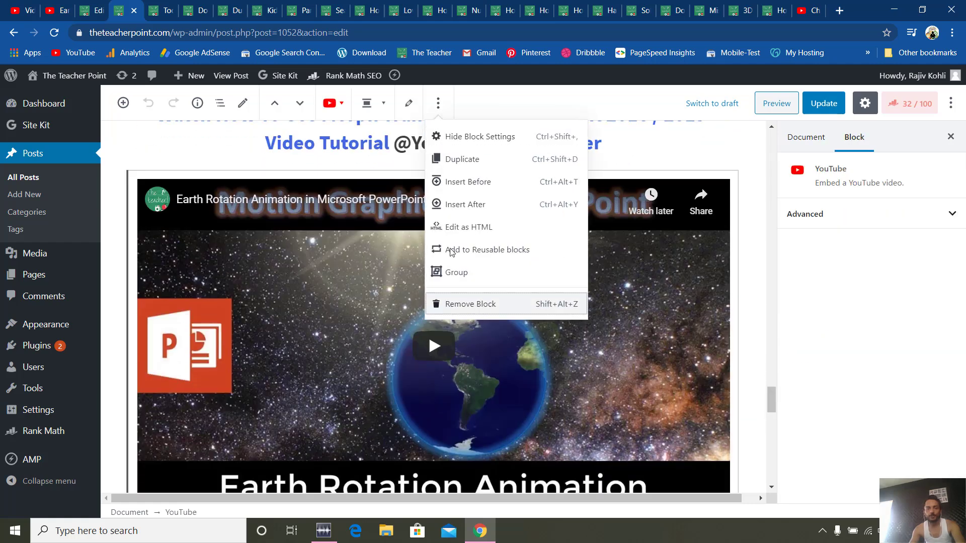
click(470, 304)
Step: Add a YouTube block with the Morph Transition video link under the heading and update the post
click(418, 185)
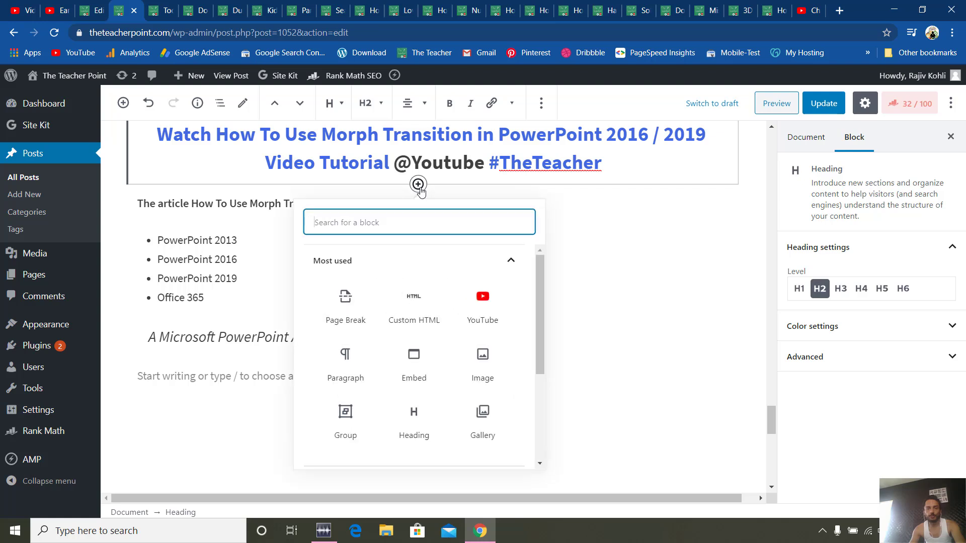
click(489, 310)
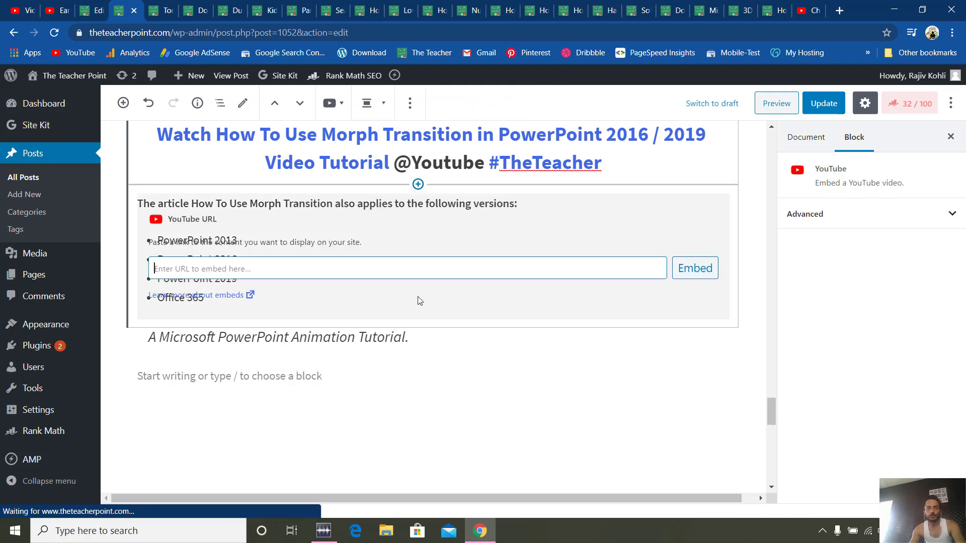
right_click(366, 270)
click(417, 370)
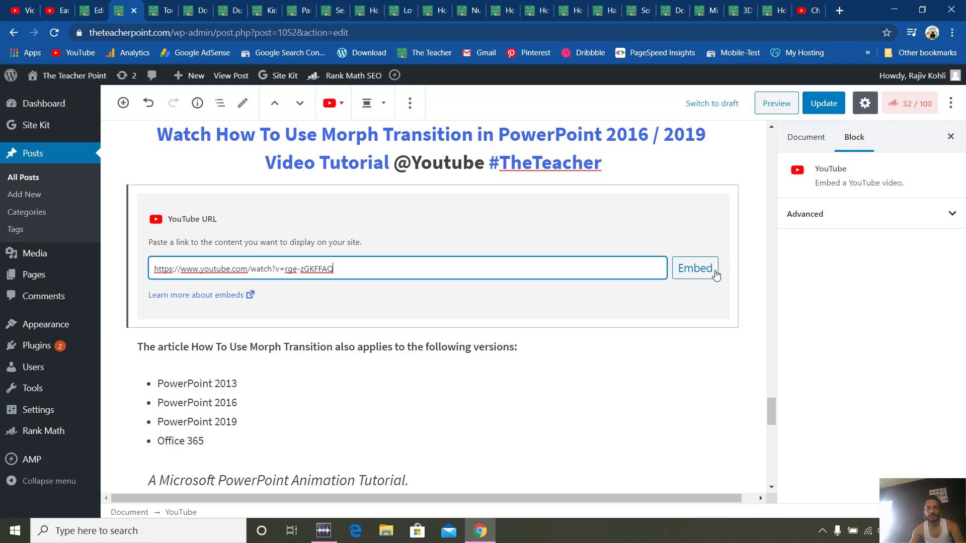
click(693, 268)
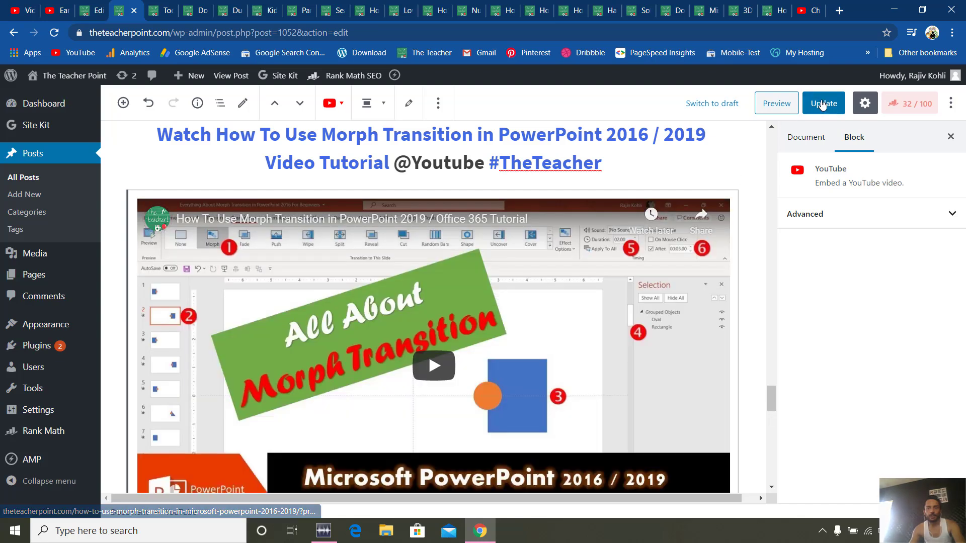
click(823, 105)
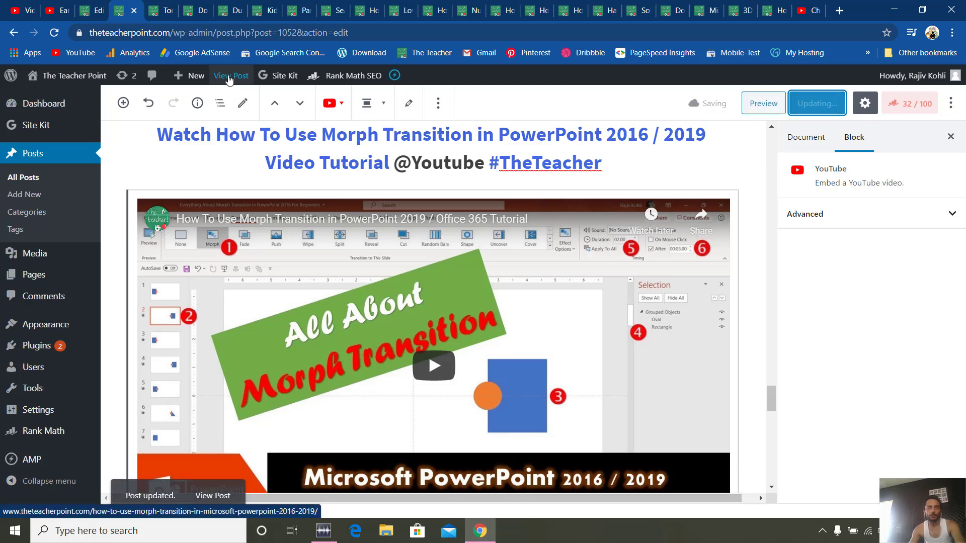
Step: View the updated post, finding the Morph Transition video shown only as a plain link, then return to YouTube Studio
click(216, 493)
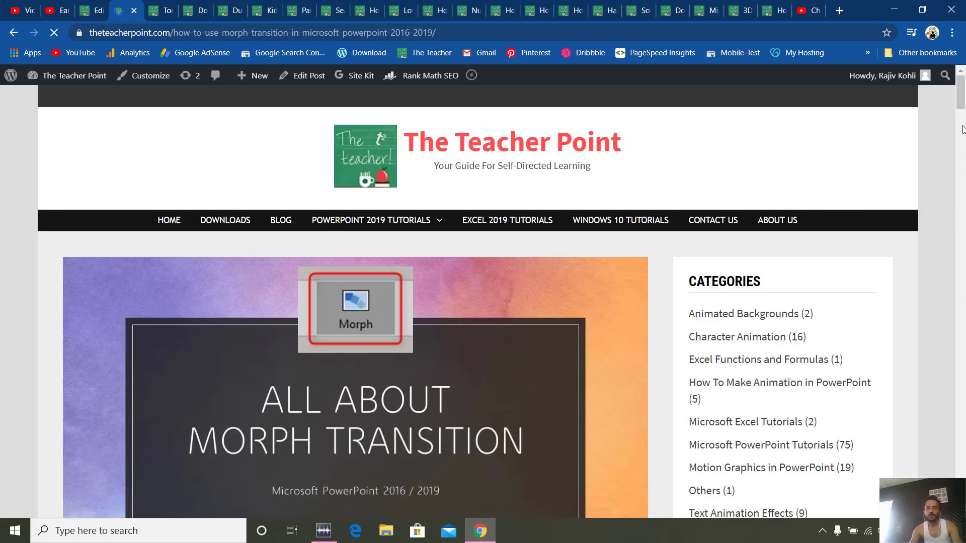
drag(961, 93, 961, 408)
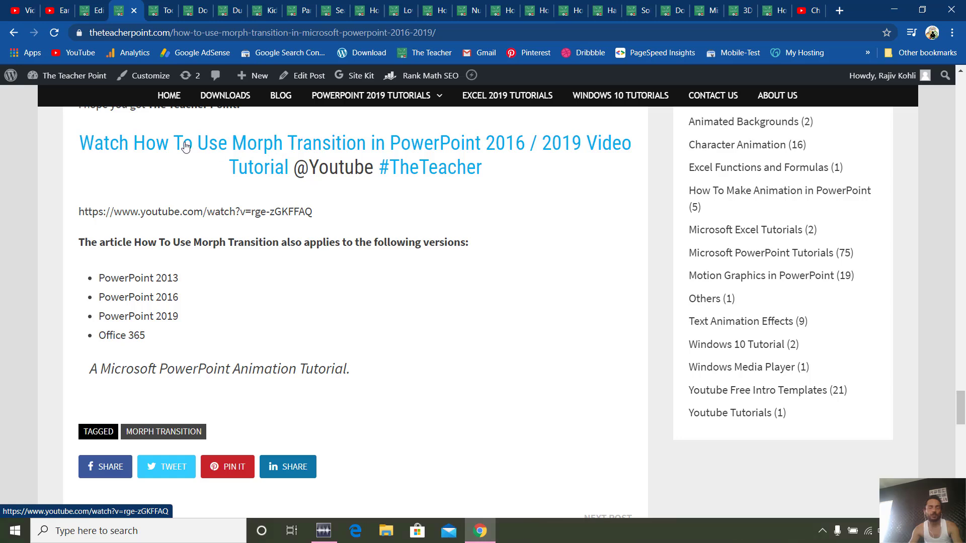
click(25, 10)
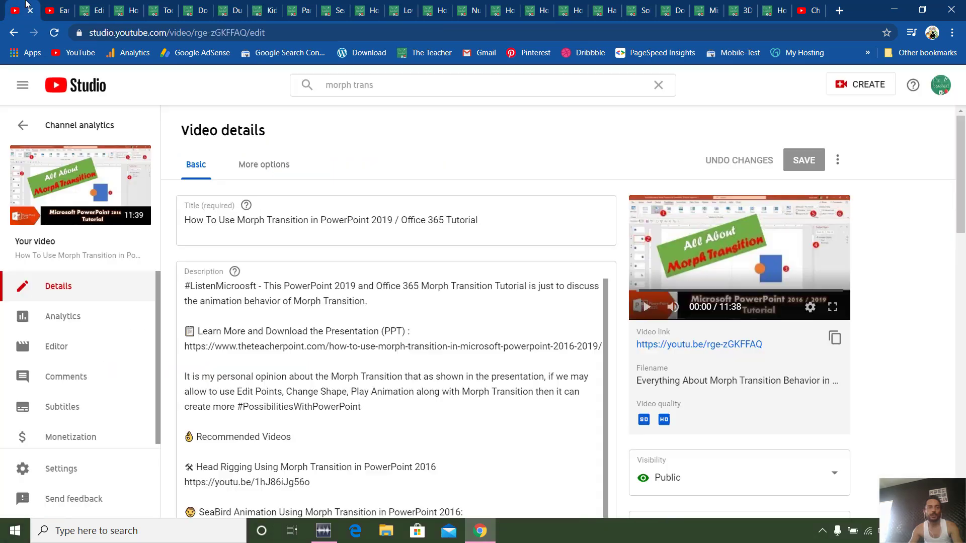
Step: Copy the Morph Transition video's iframe embed code from its YouTube watch page's Share > Embed option
click(101, 194)
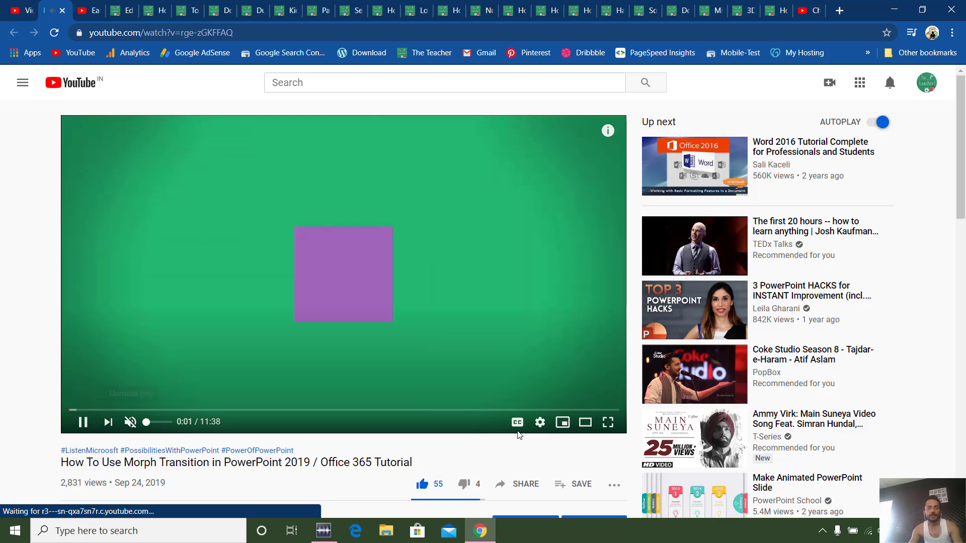
click(522, 486)
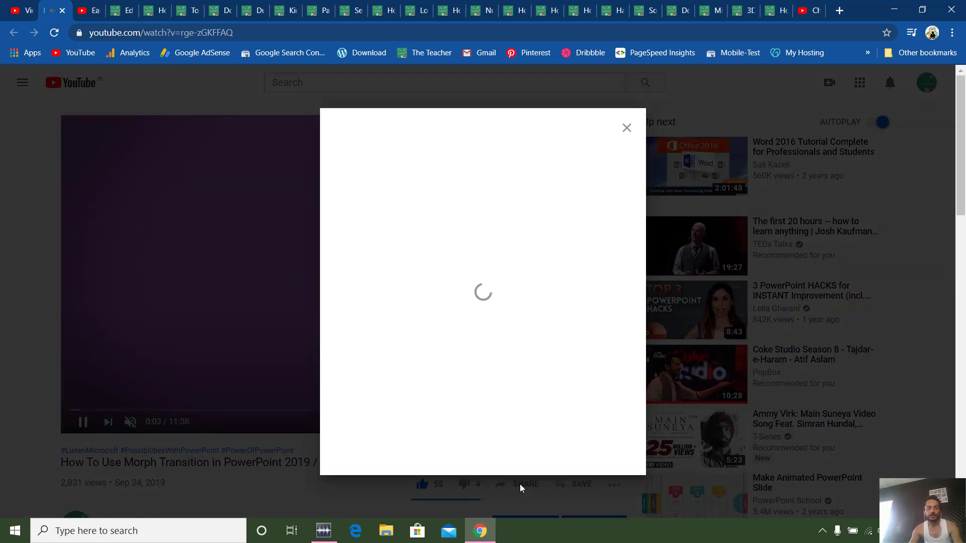
click(356, 301)
click(666, 217)
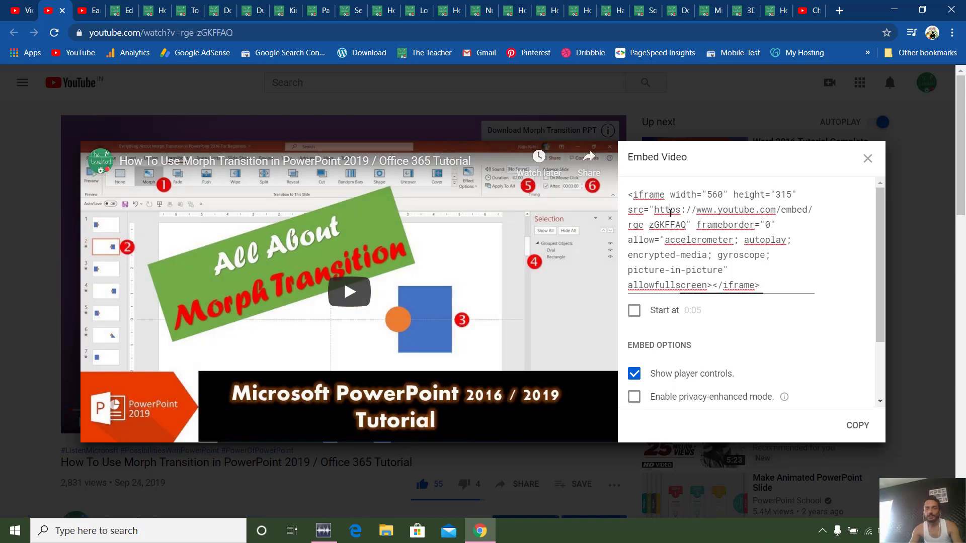
right_click(693, 202)
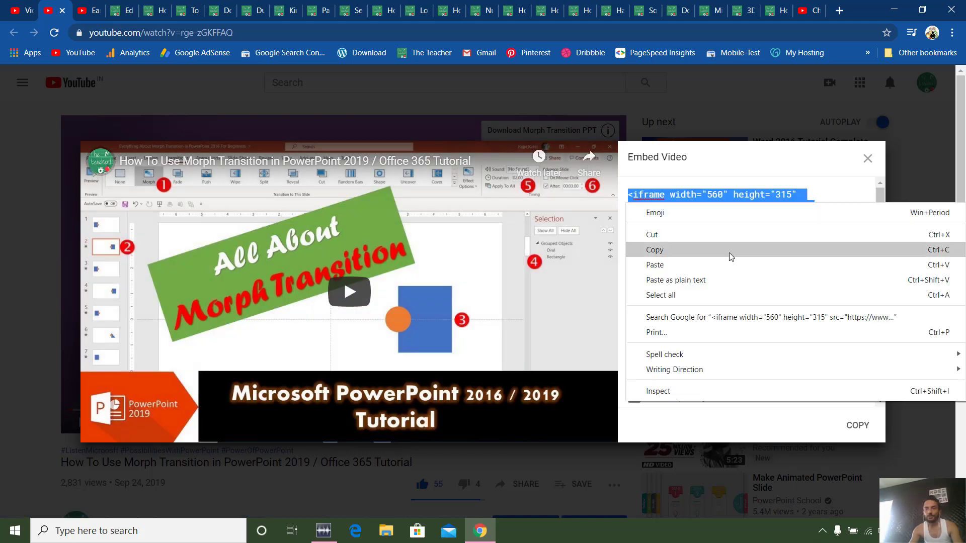
click(696, 252)
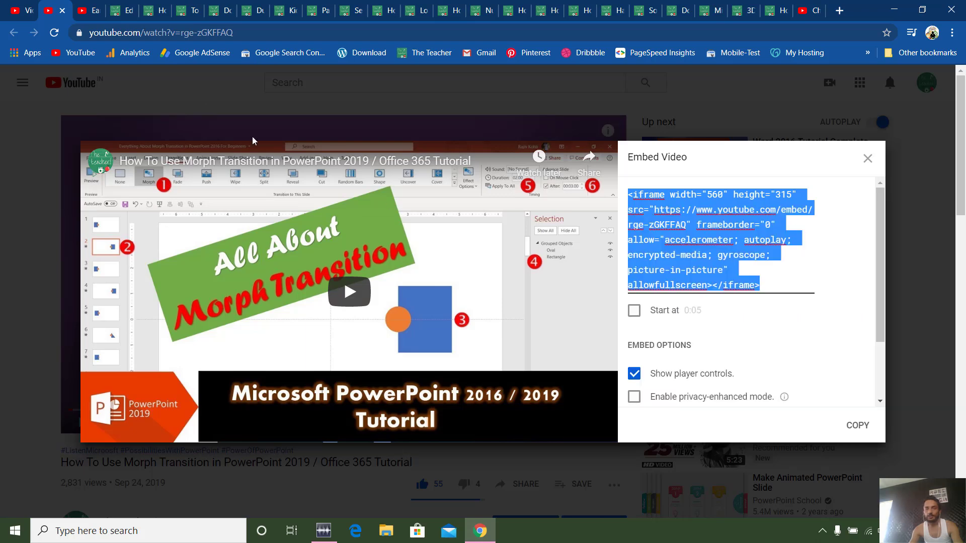
click(124, 12)
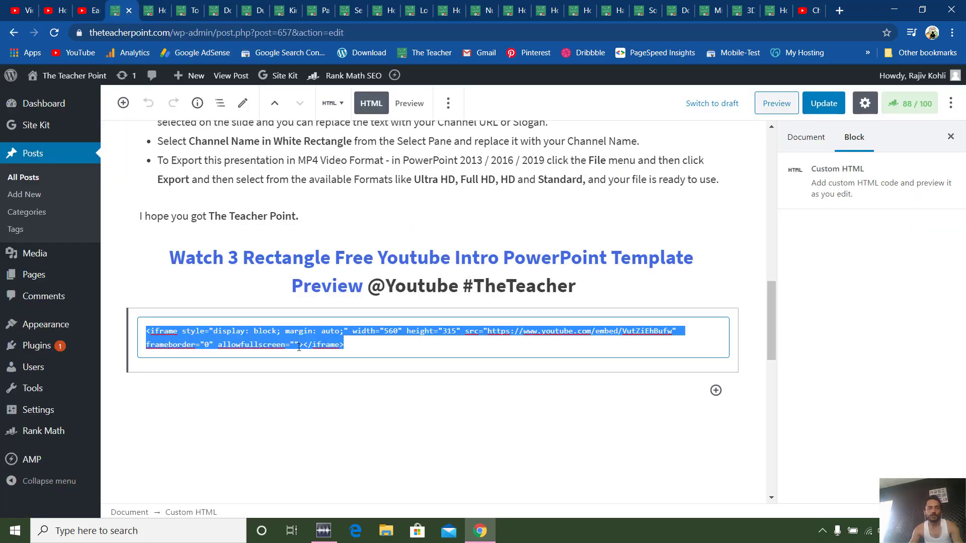
Step: Open the Morph Transition post in the editor from the live page and select its YouTube embed block
click(154, 11)
click(287, 78)
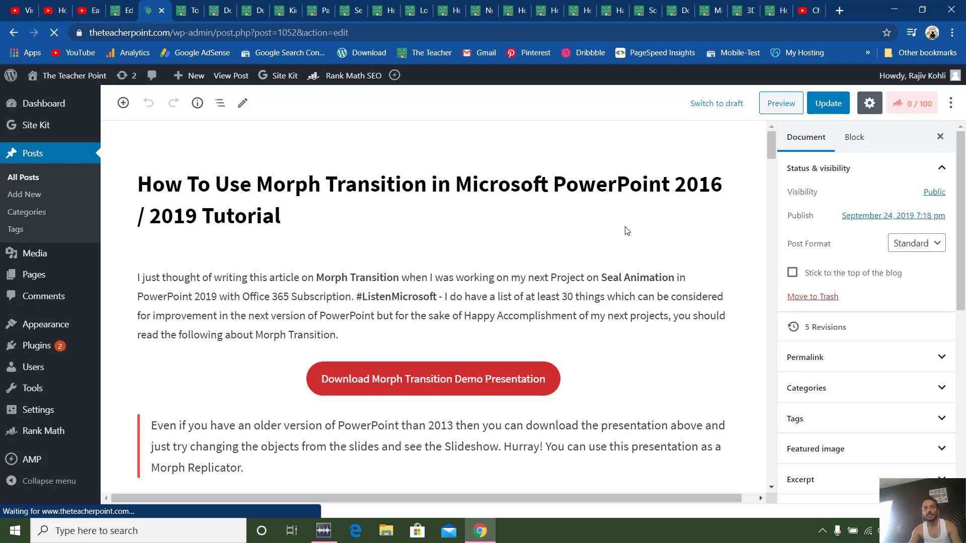
drag(770, 141, 772, 403)
click(624, 272)
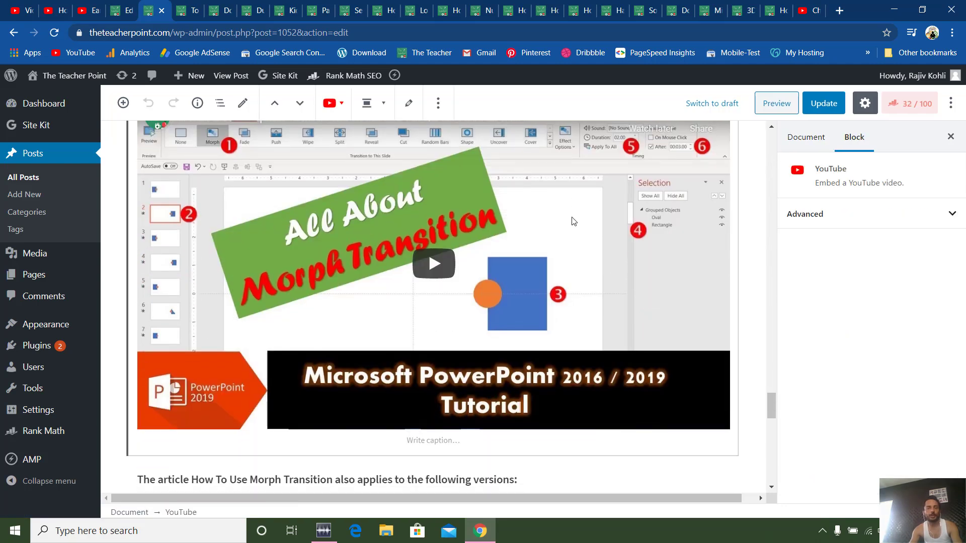
Step: Delete the YouTube embed block under the video heading
click(439, 104)
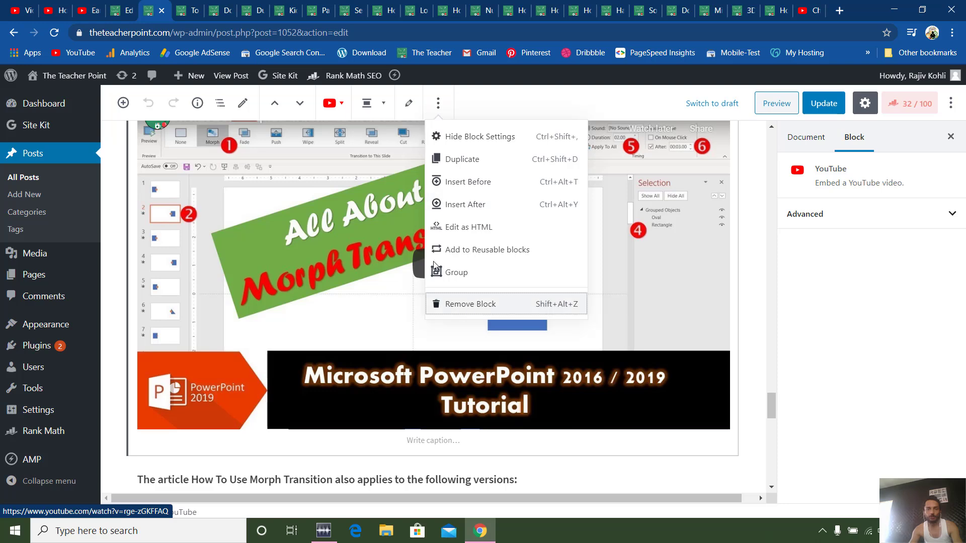
click(471, 301)
scroll(426, 298, down, 3)
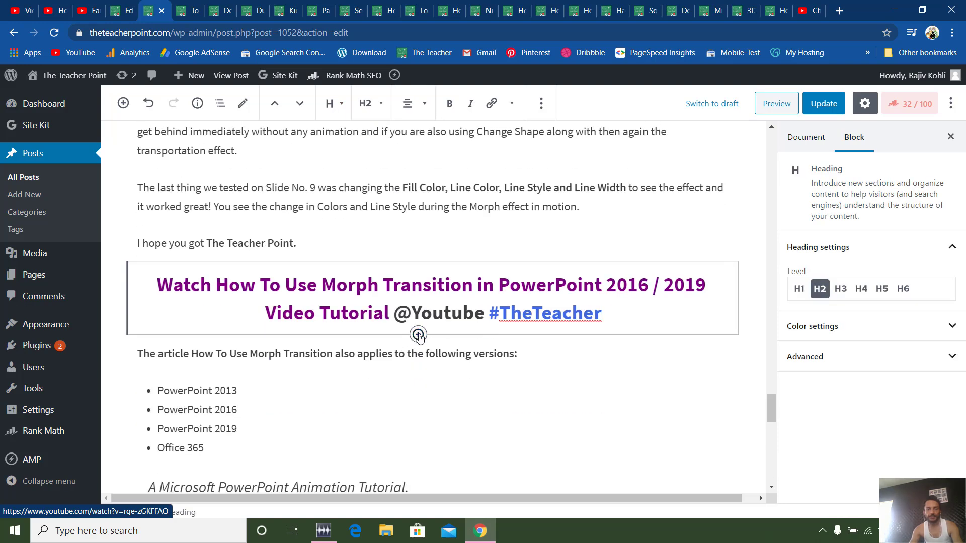
Step: Add a Custom HTML block containing the pasted iframe code, preview the video, and update the post
click(418, 334)
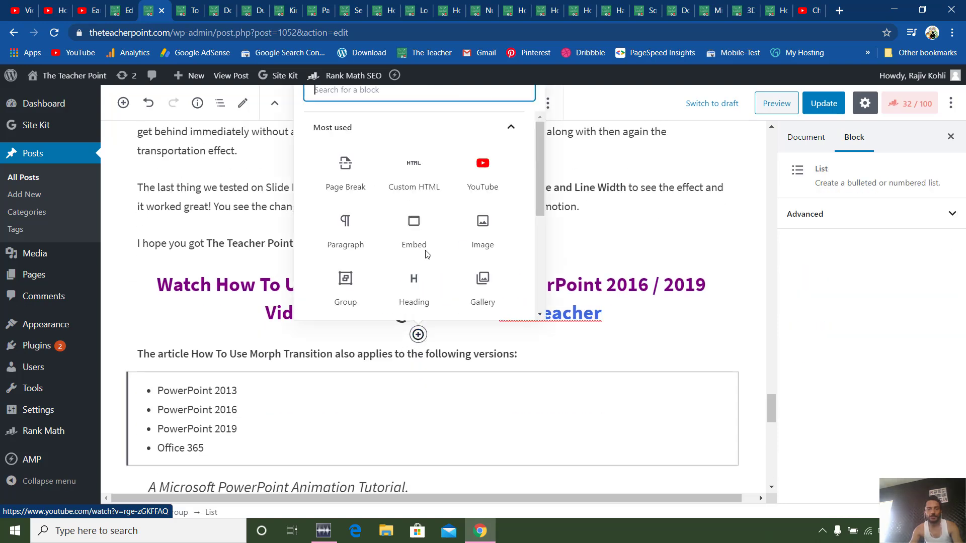
click(424, 183)
right_click(320, 351)
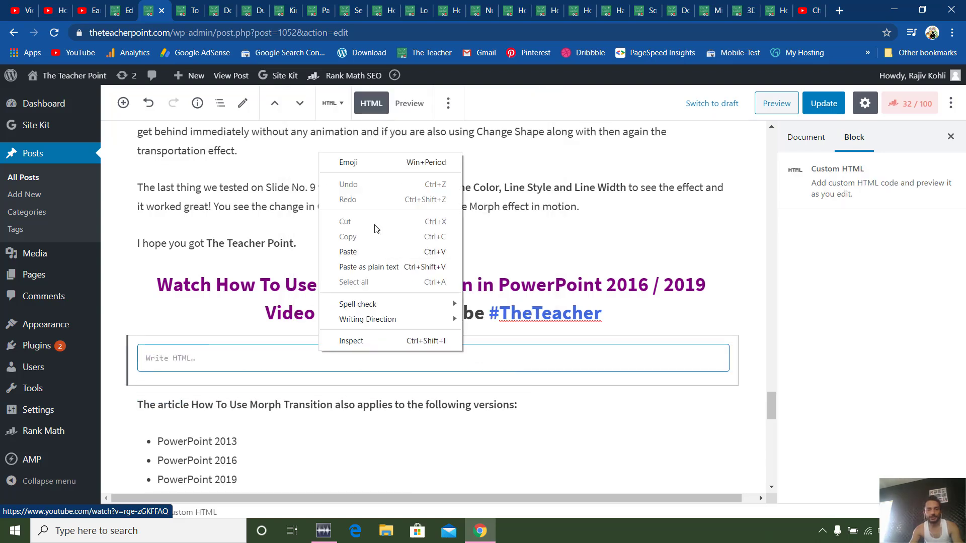
click(369, 253)
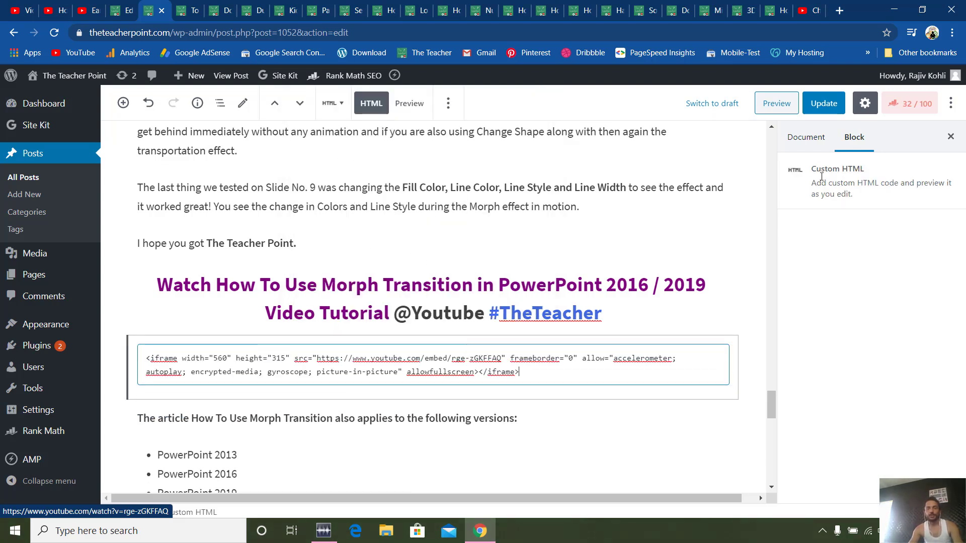
click(820, 107)
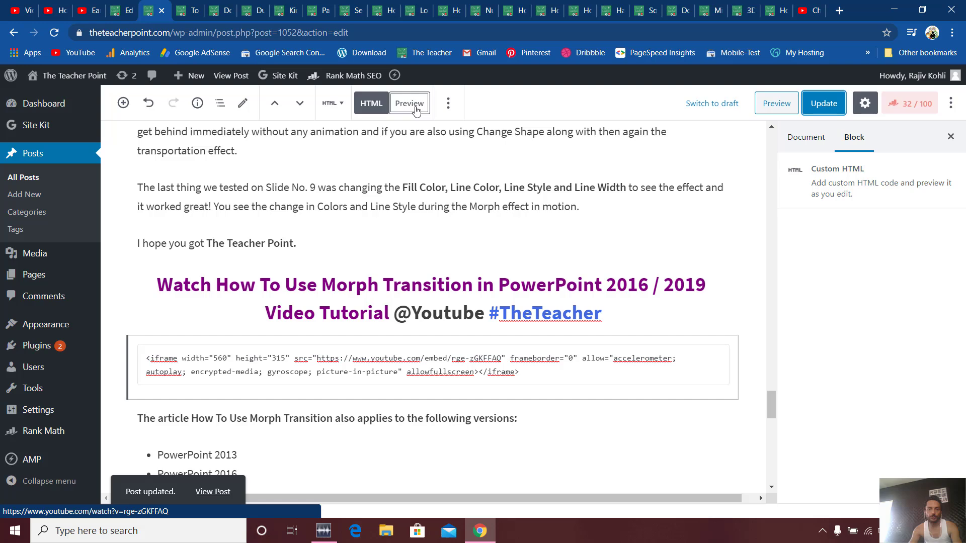
click(416, 110)
click(813, 108)
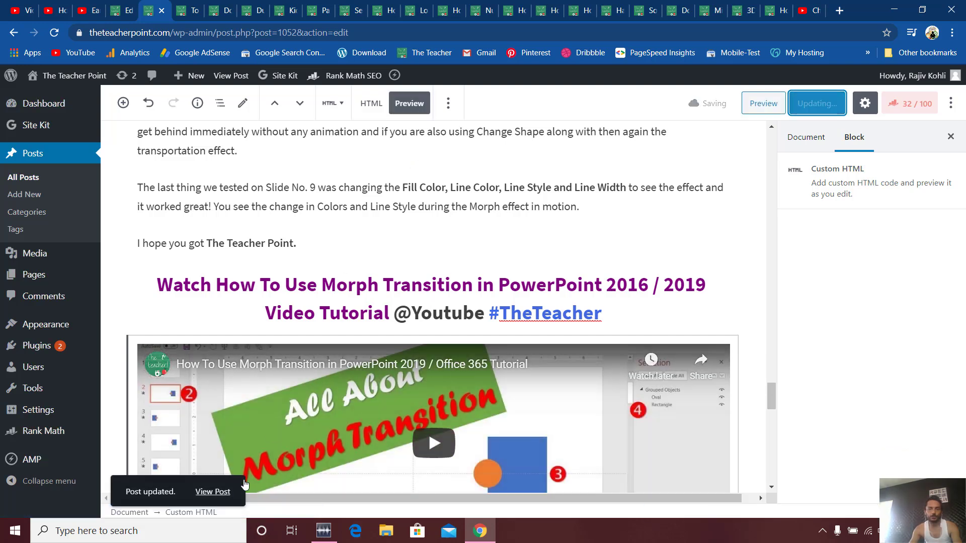
Step: Check the video on the live Morph Transition post, then return to the Rectangle Intro template editor
click(204, 498)
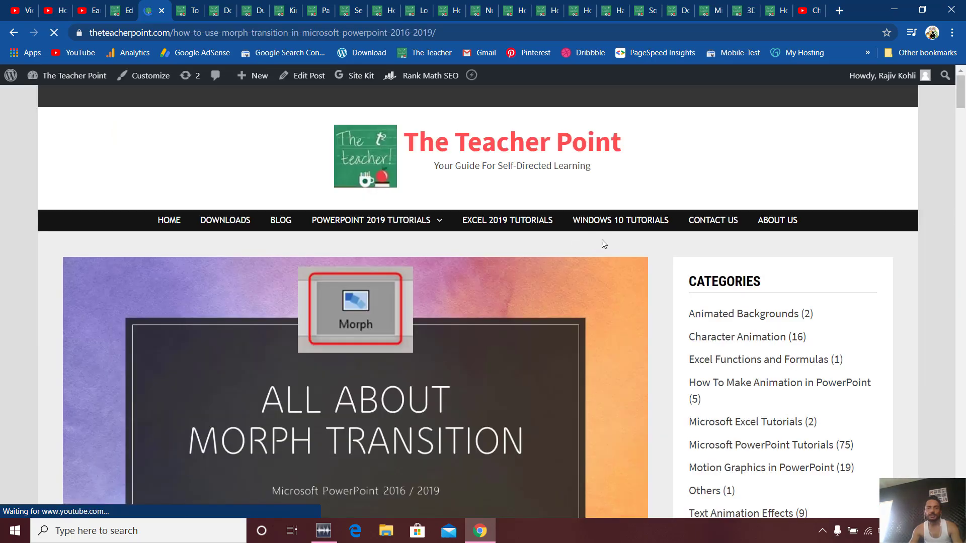
drag(956, 88, 956, 398)
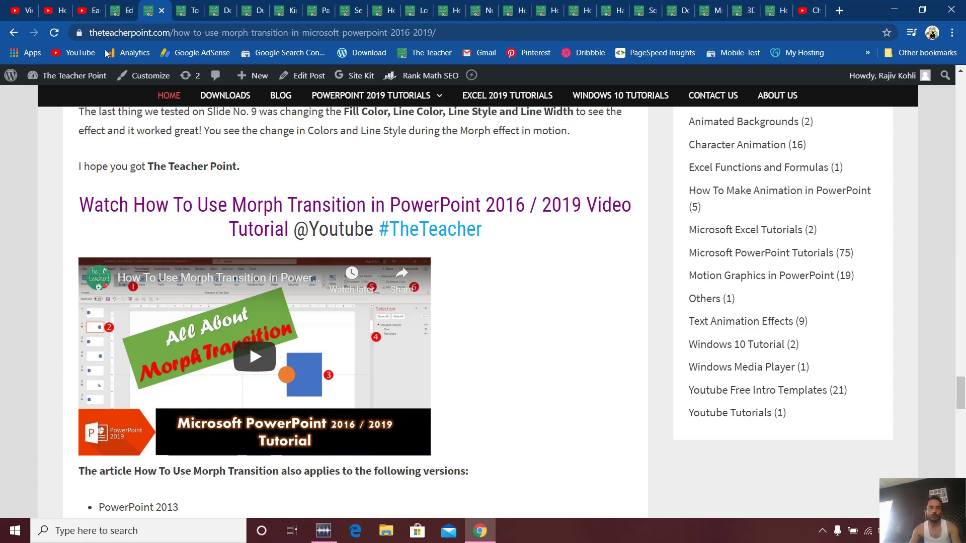
click(120, 16)
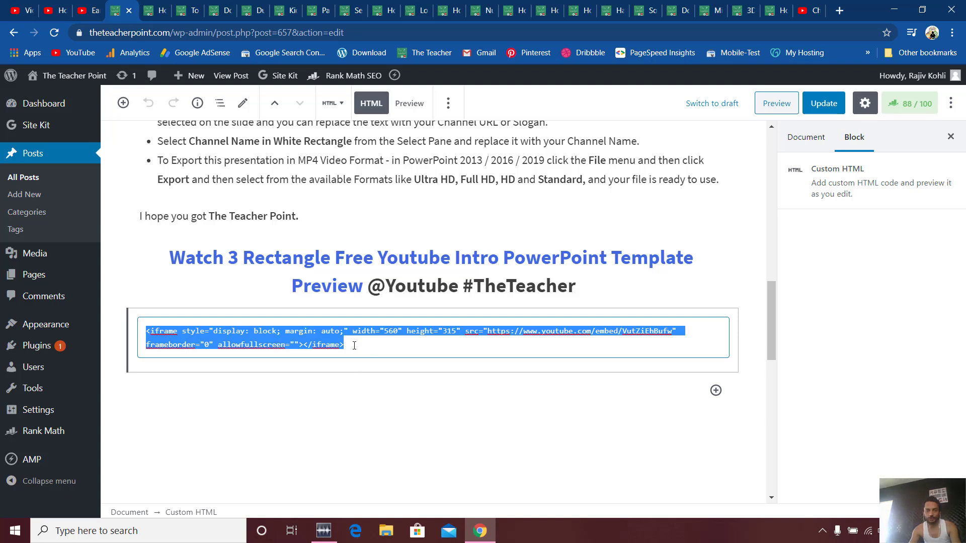
Step: Select the whole centered YouTube iframe code in the Rectangle Intro template's Custom HTML block
click(432, 343)
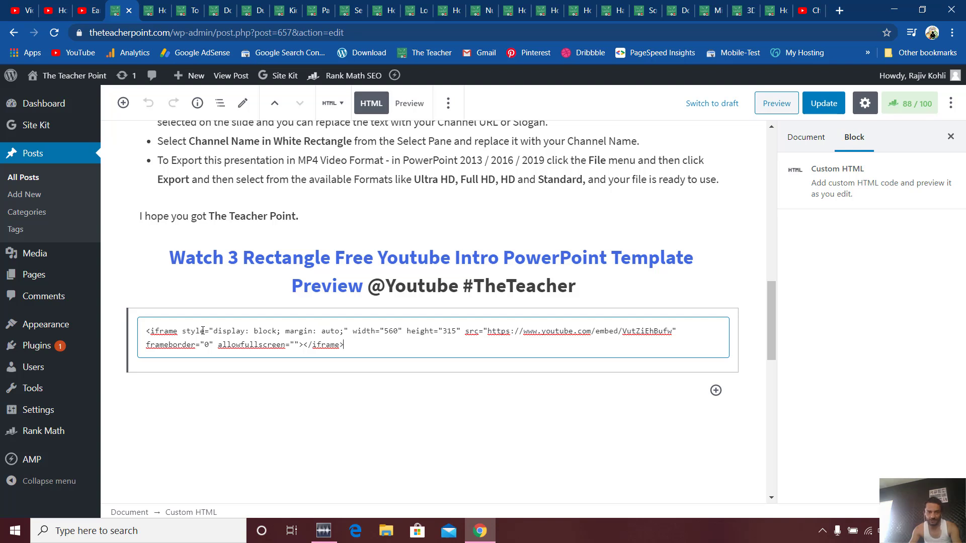
drag(148, 331, 393, 351)
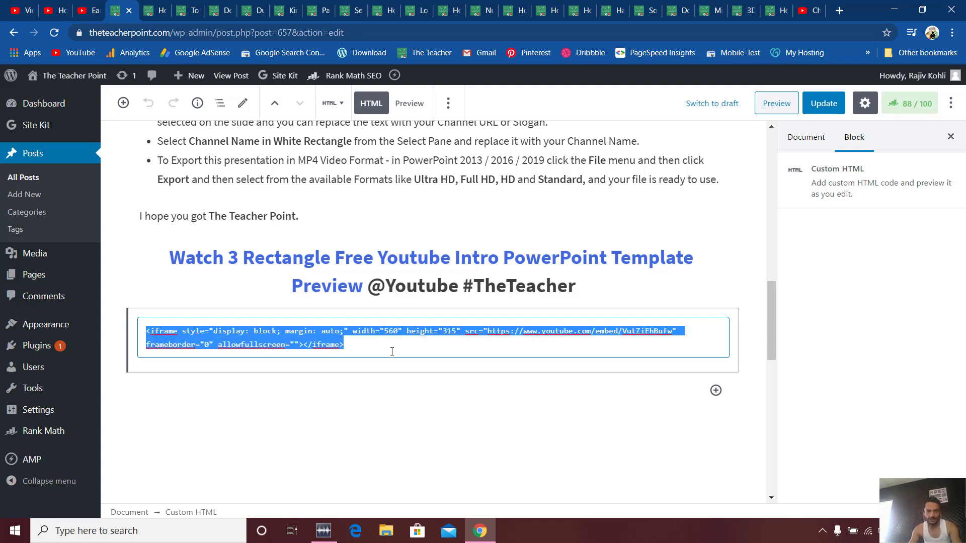
right_click(280, 335)
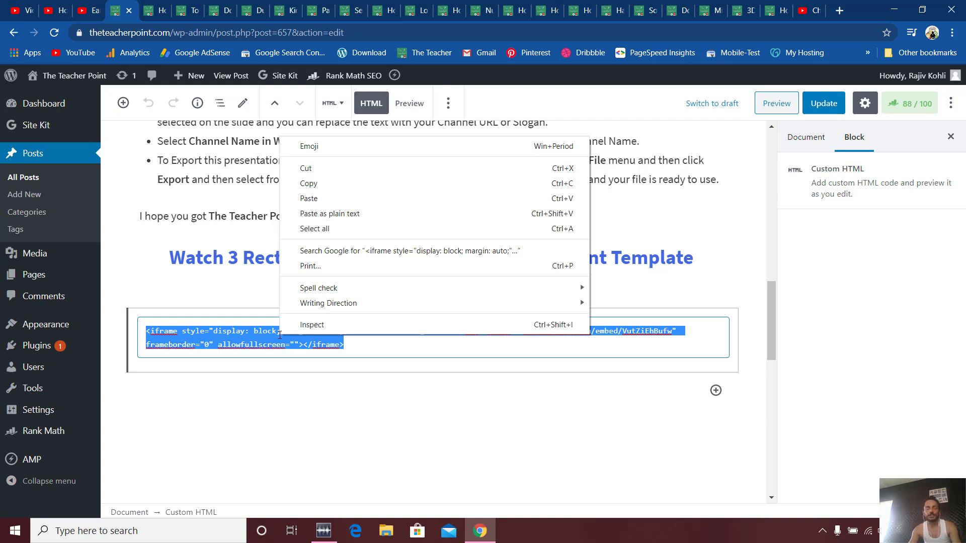
Step: Copy the centered iframe code and bring up the Morph Transition post in the editor
click(321, 183)
click(153, 10)
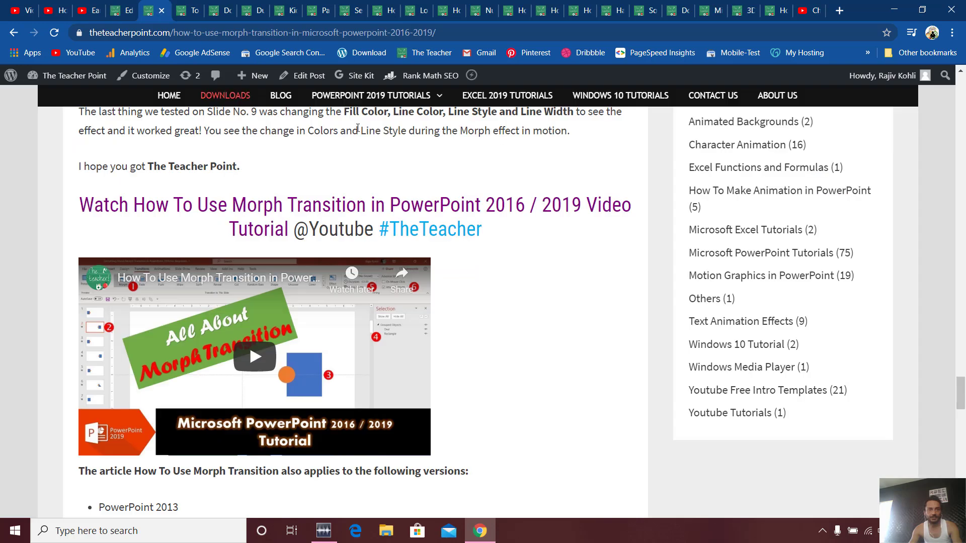
click(301, 75)
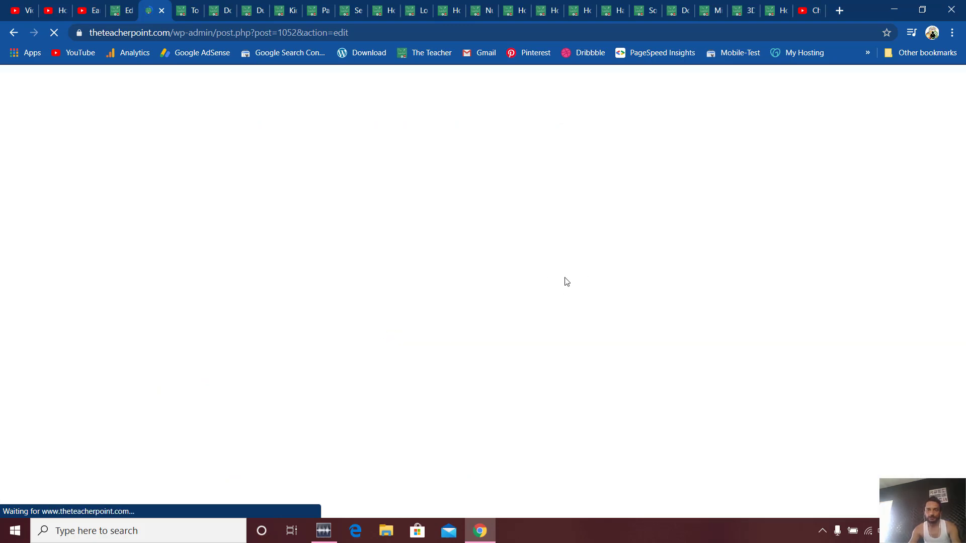
Step: Replace the Morph Transition post's old iframe code with the centered iframe code
drag(765, 140, 764, 388)
scroll(713, 382, down, 2)
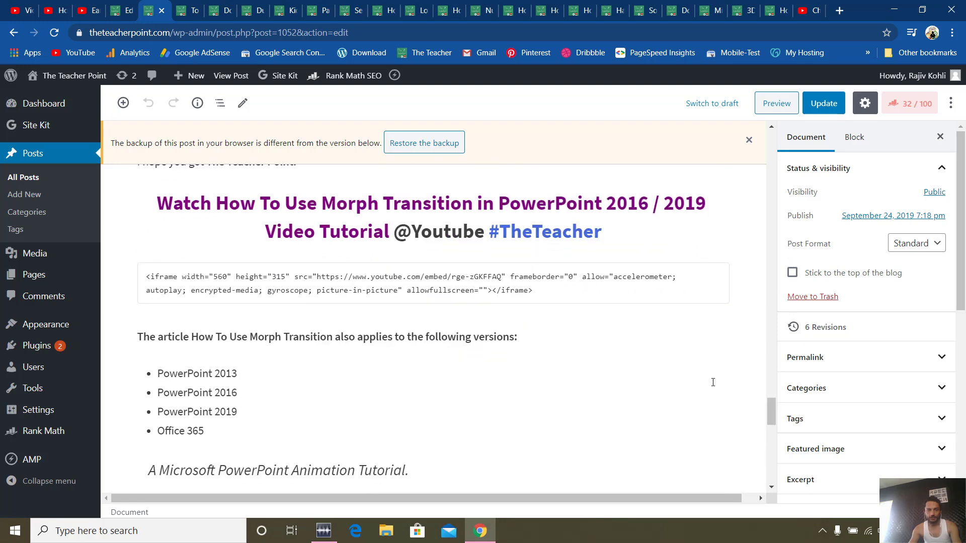
triple_click(483, 280)
right_click(483, 281)
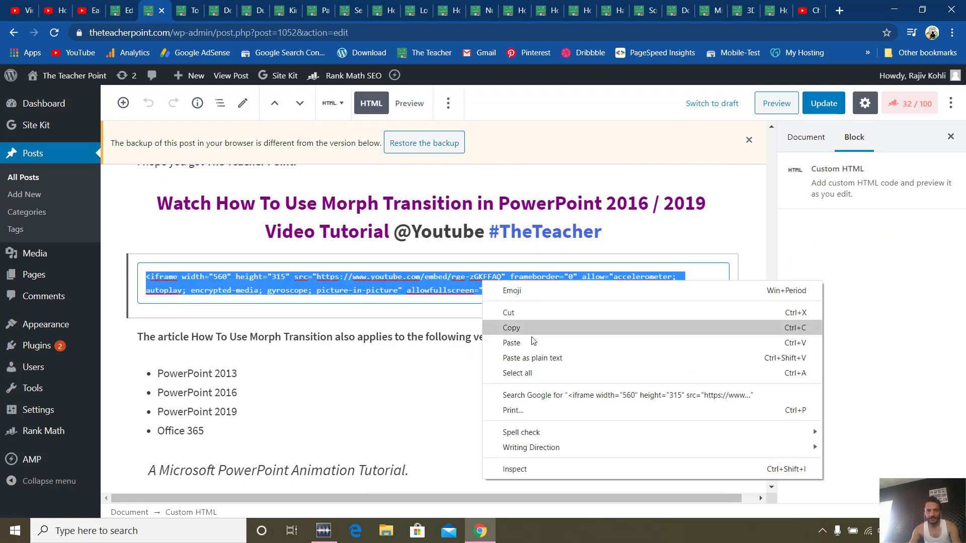
key(ctrl+1)
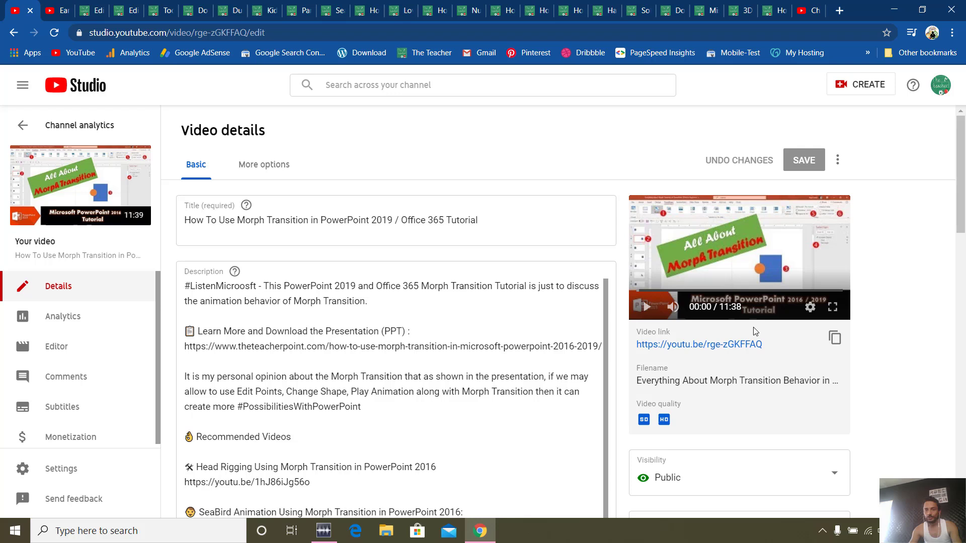
Step: Copy video ID rge-zGKFFAQ from the YouTube Studio video link and return to the WordPress editor
drag(760, 344, 711, 357)
right_click(734, 346)
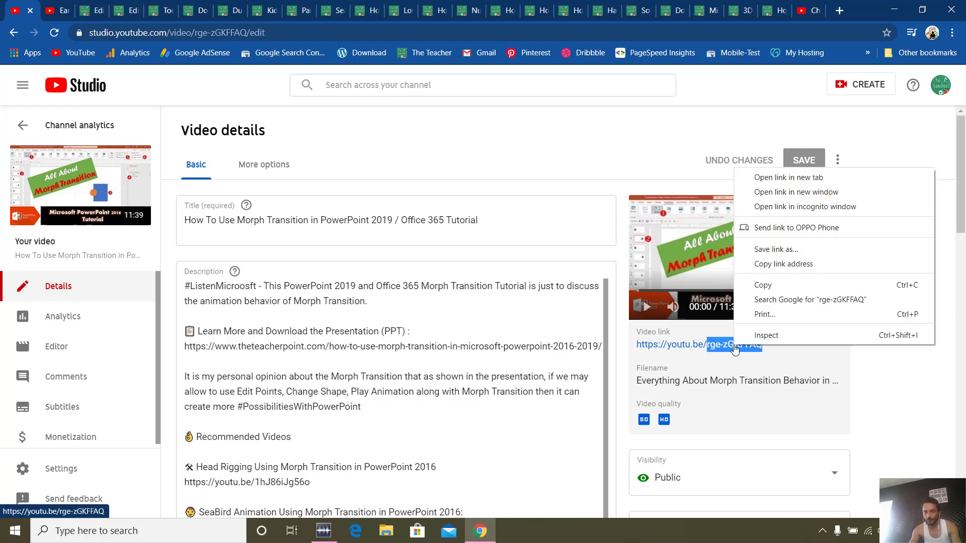
click(768, 285)
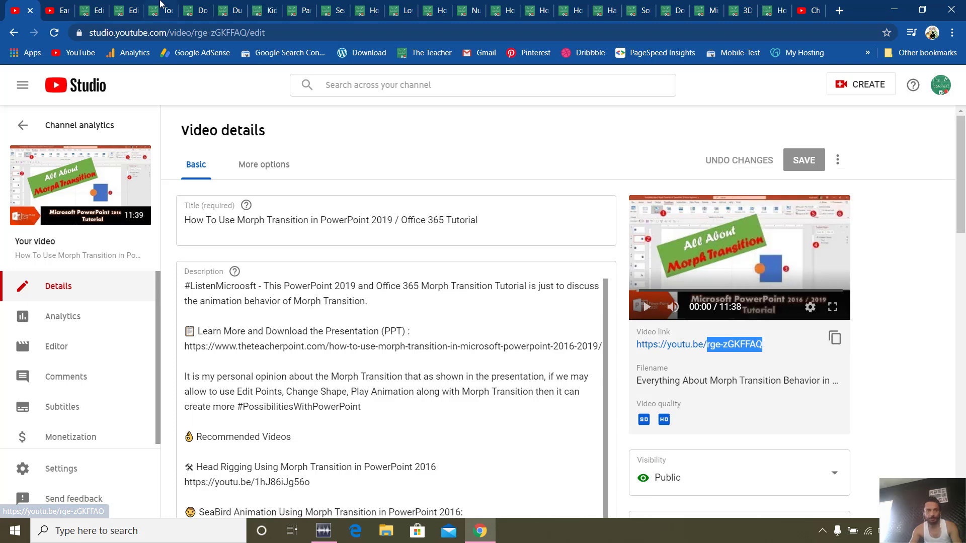
click(134, 7)
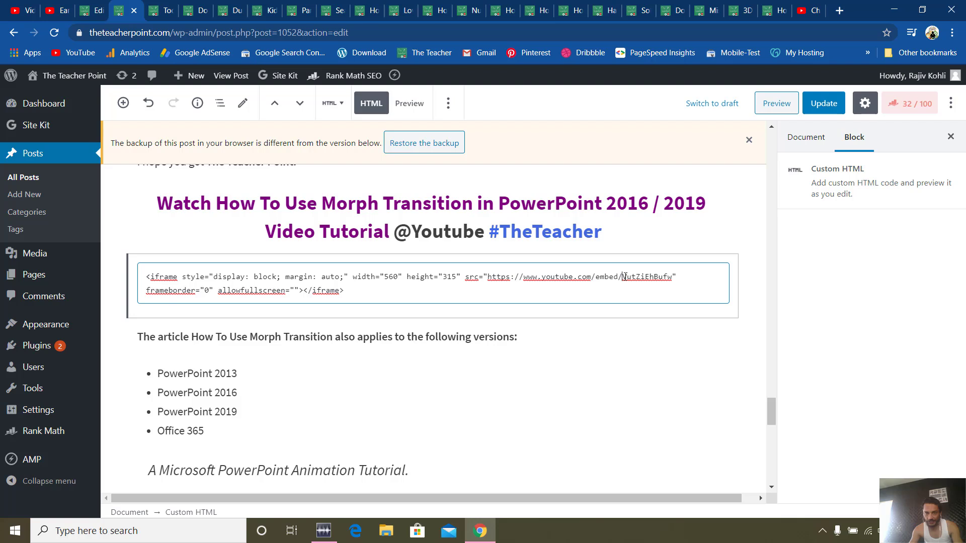
Step: Replace VutZiEhBufw with rge-zGKFFAQ in the iframe src and update the post
drag(643, 279, 671, 275)
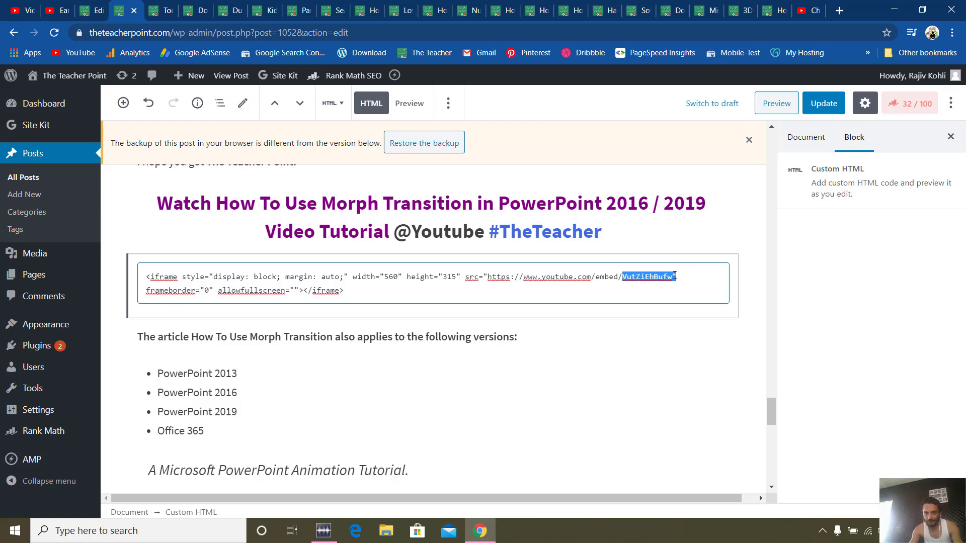
right_click(663, 274)
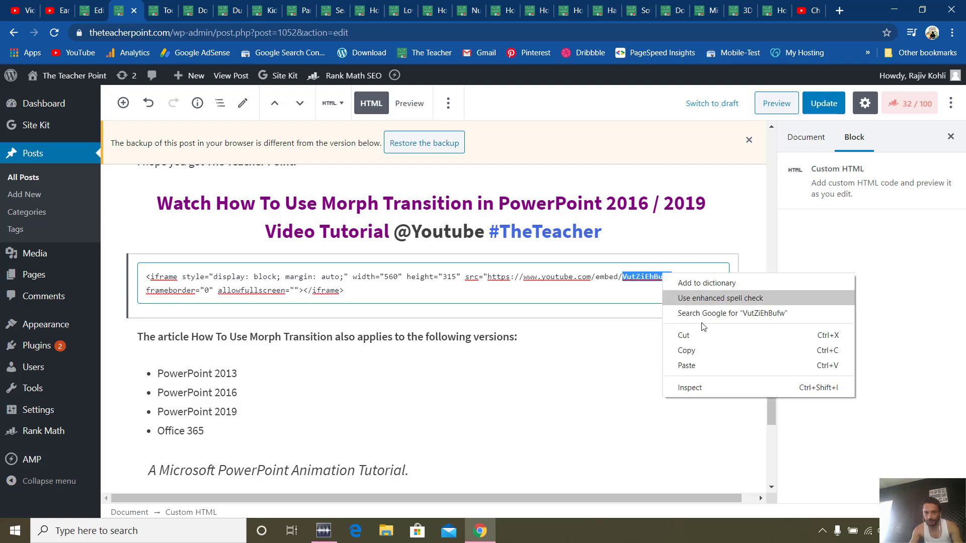
click(696, 364)
click(815, 101)
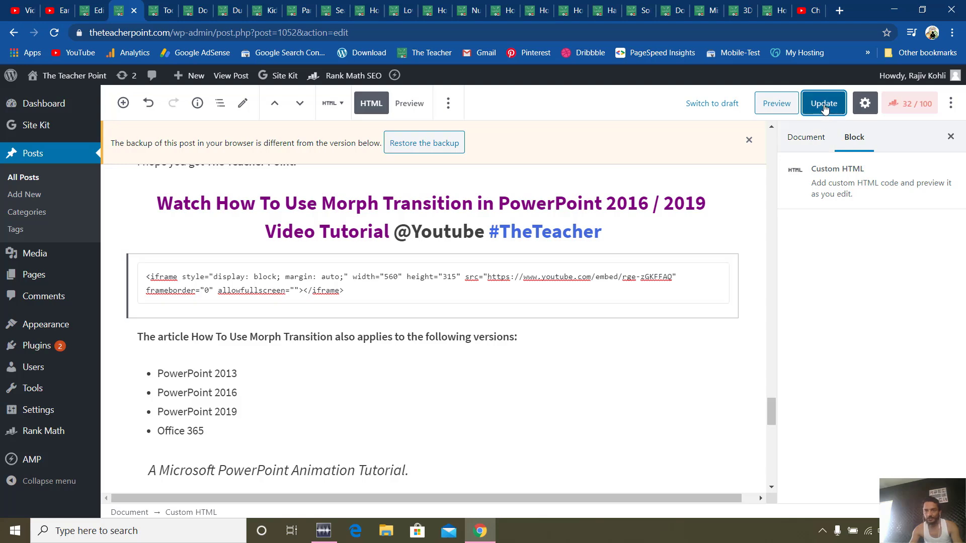
Step: Preview the HTML block, then check the centered video on the live post
click(403, 105)
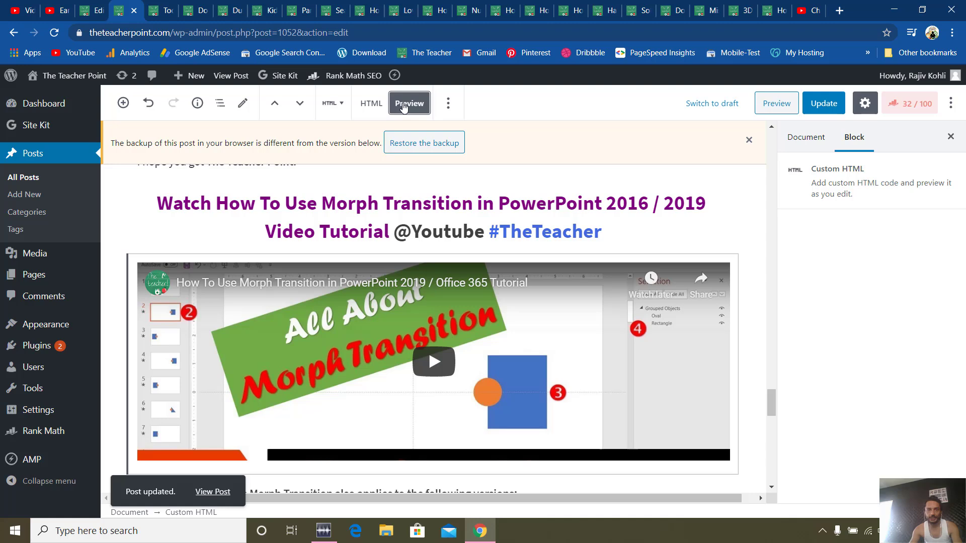
click(230, 81)
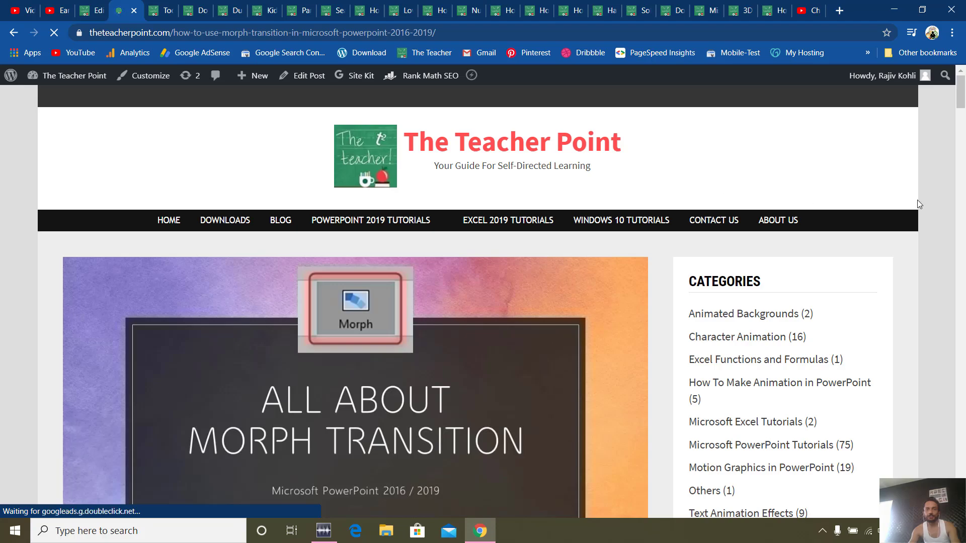
scroll(957, 112, down, 2)
drag(957, 112, 960, 394)
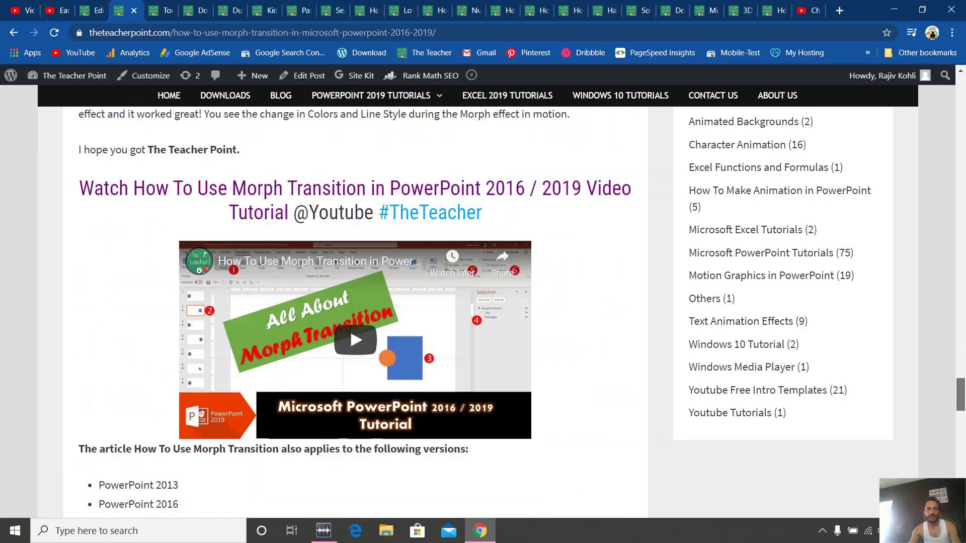